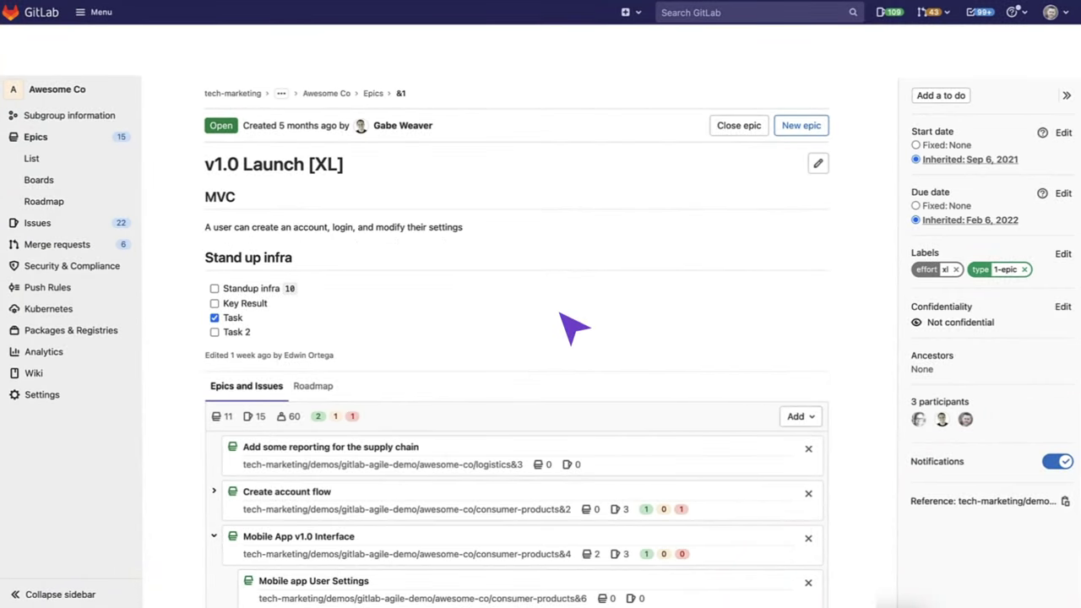
Open the group's epic boards and switch to the Components board to review its settings, auth and infra lists.
click(59, 180)
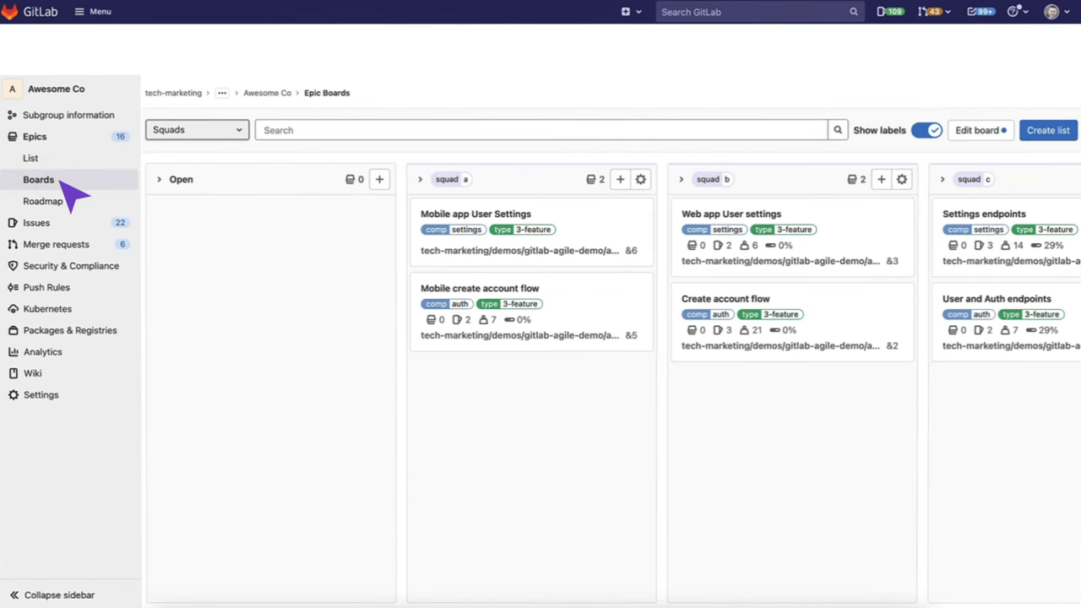
click(237, 132)
click(215, 226)
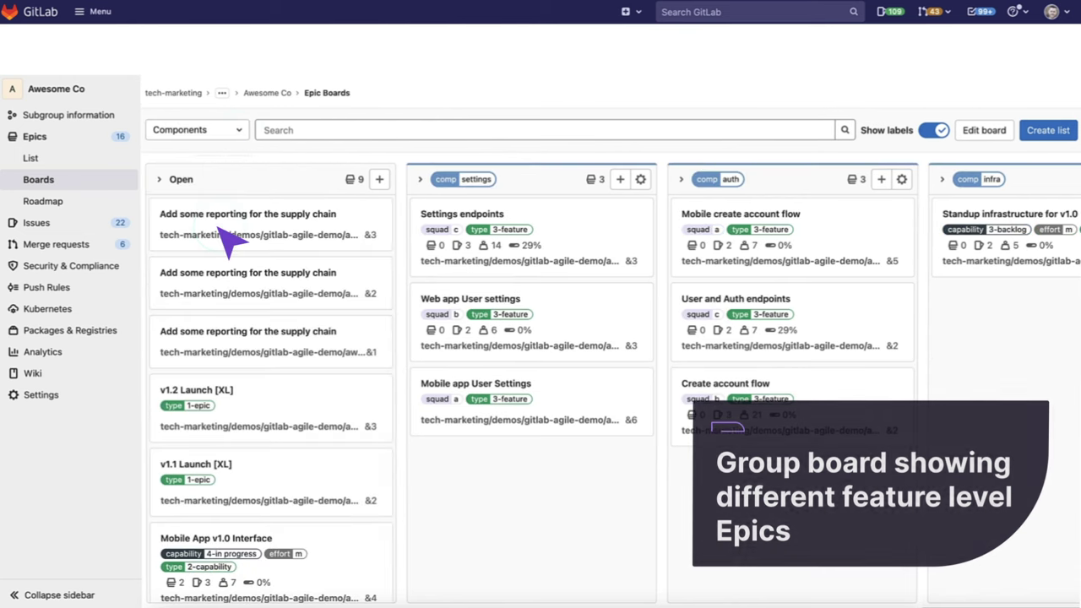
scroll(609, 451, right, 5)
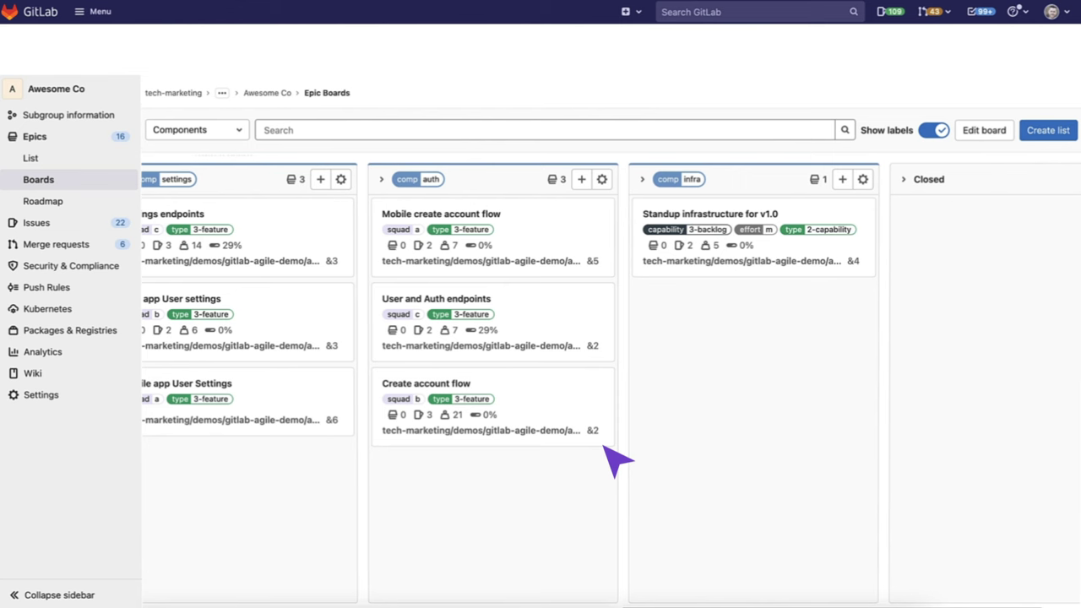
scroll(616, 460, left, 3)
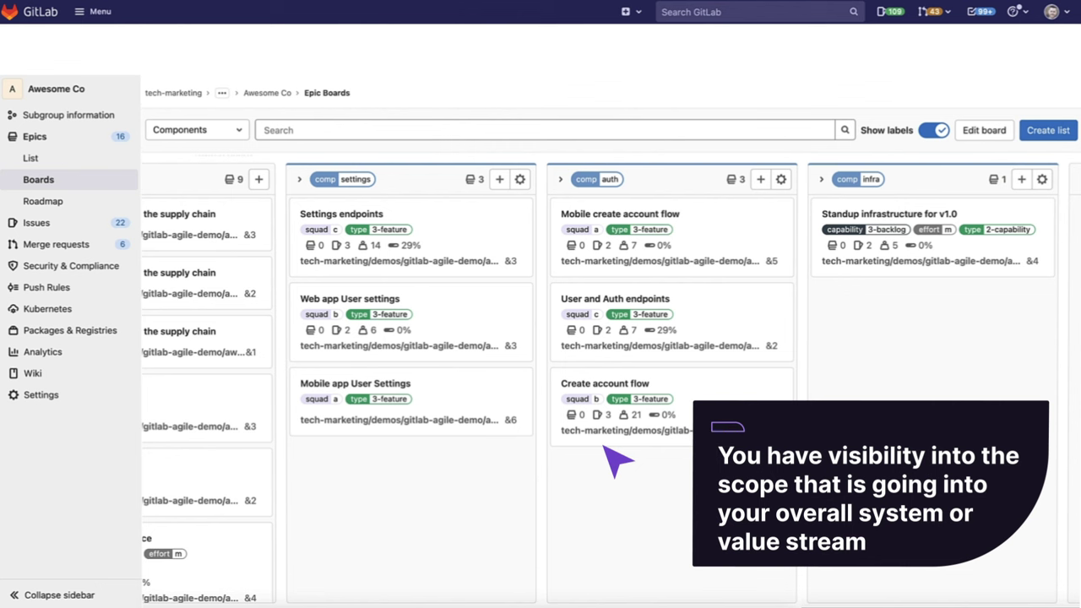
On the Capabilities epic board, move the "Web App v1.0 Interface" epic into the "capability 4-in progress" list.
click(240, 130)
click(190, 207)
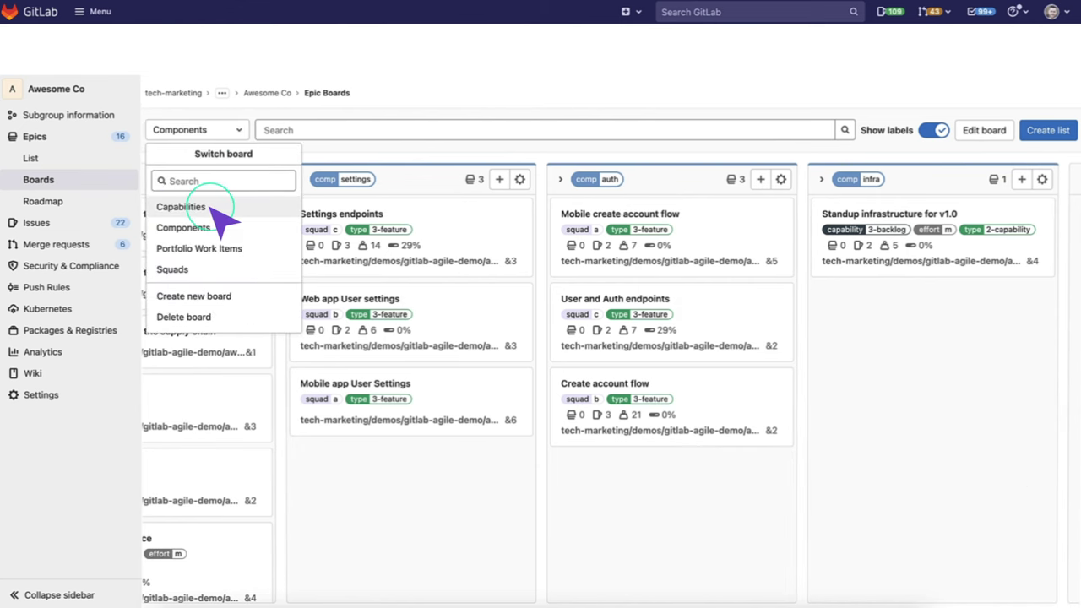
scroll(483, 394, right, 10)
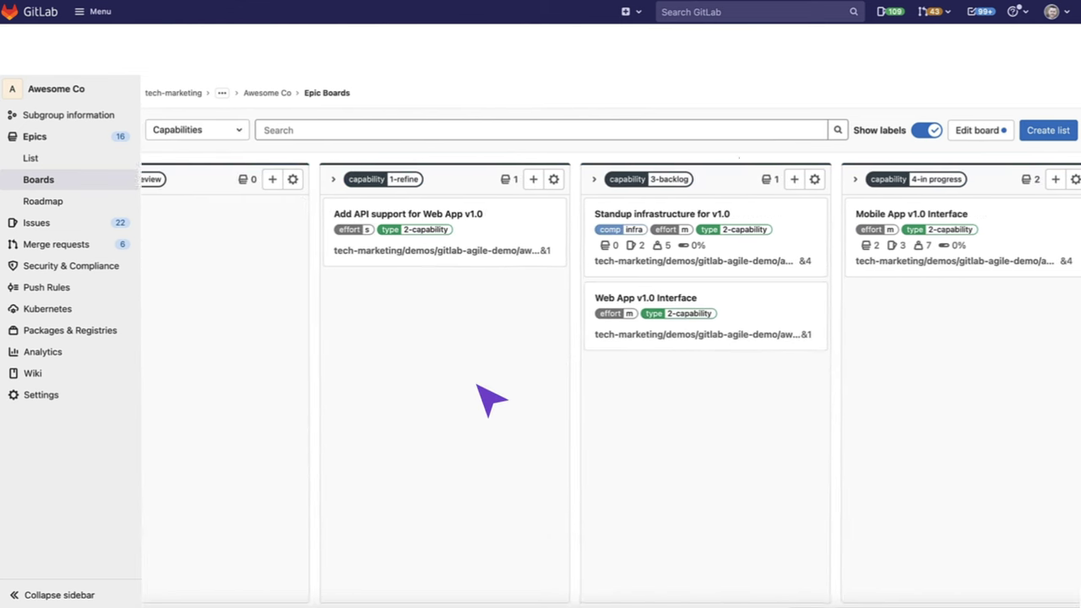
drag(466, 309, 730, 314)
scroll(730, 314, left, 10)
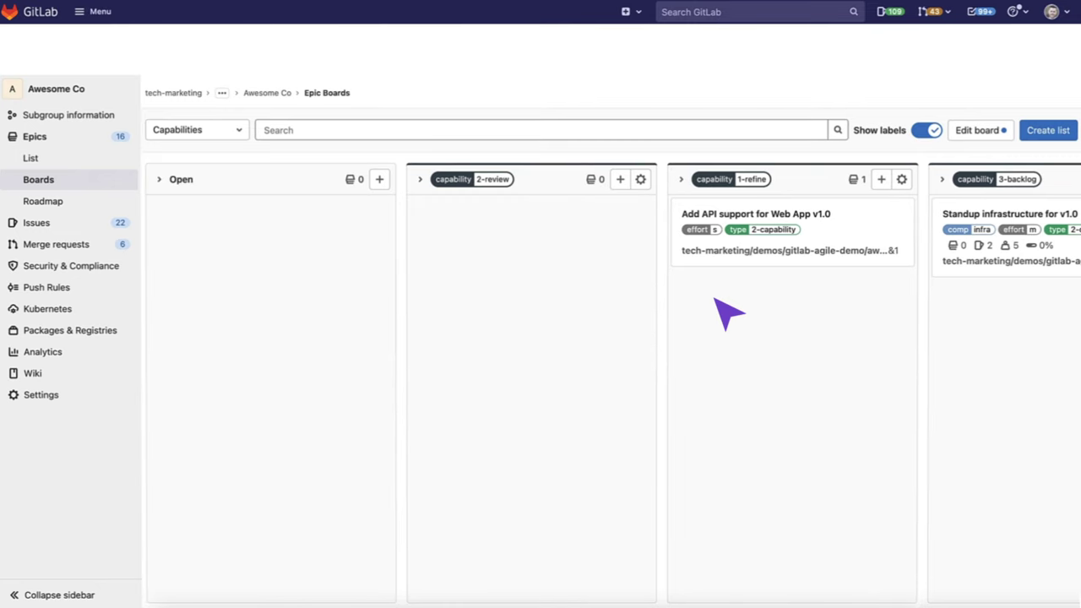
scroll(730, 314, right, 10)
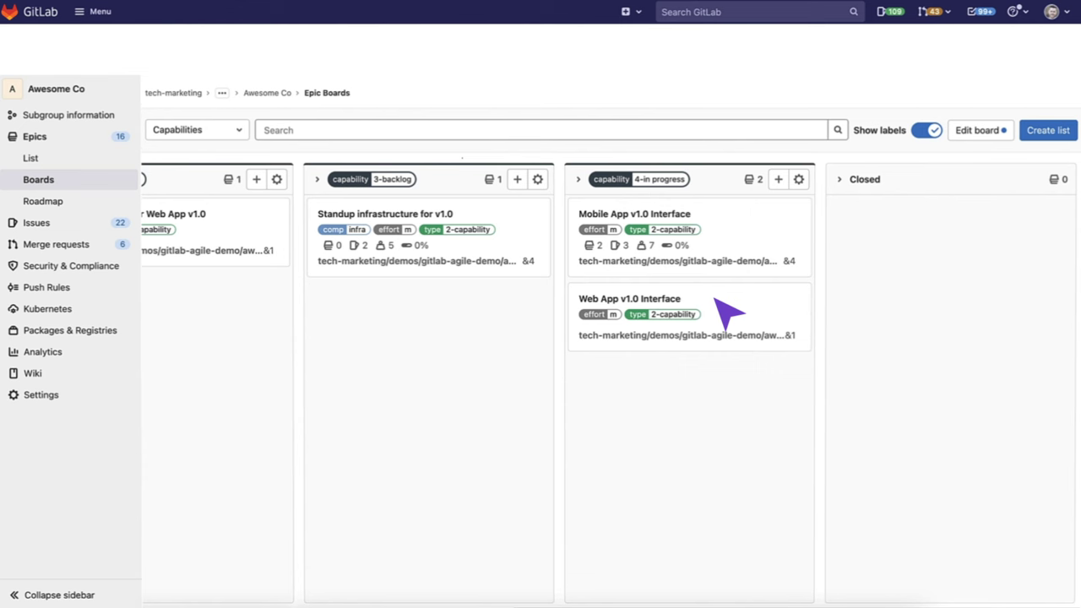
scroll(730, 314, left, 8)
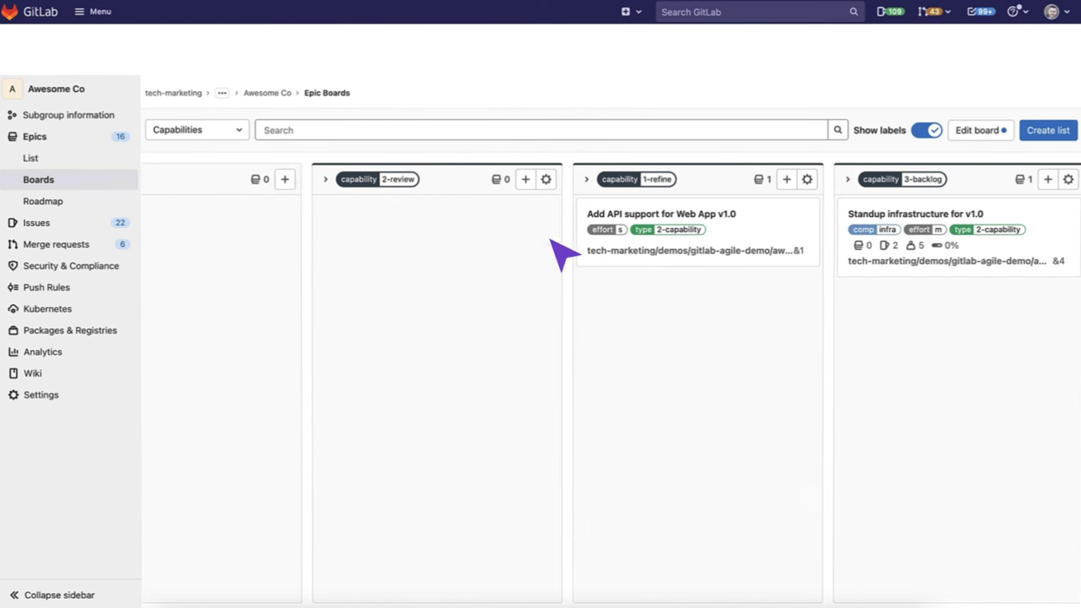
Switch to the Portfolio Work Items board and review its epic, capability and feature lists.
click(240, 130)
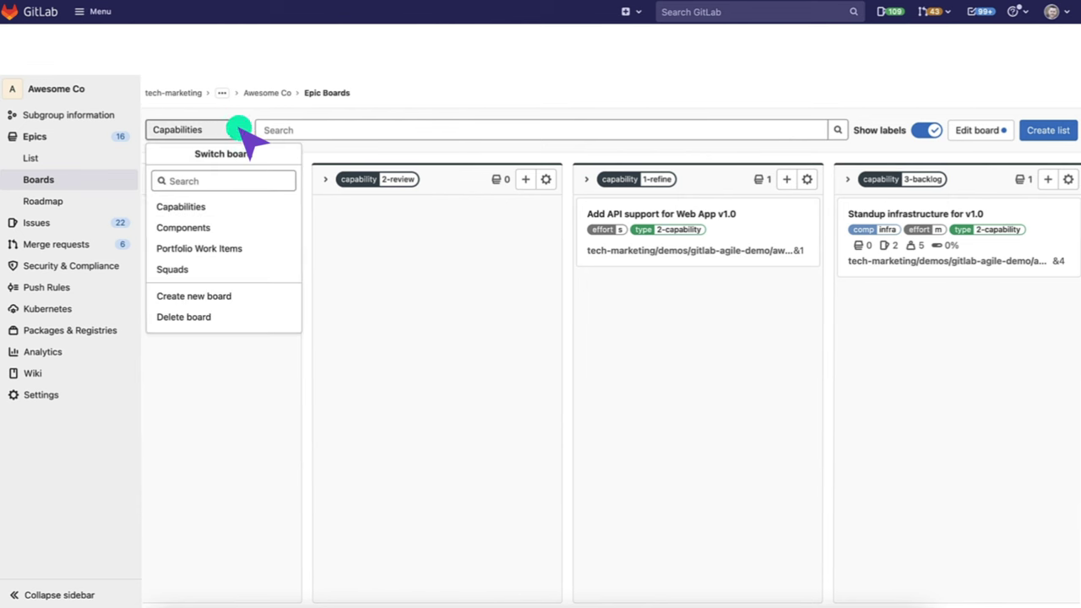
click(250, 249)
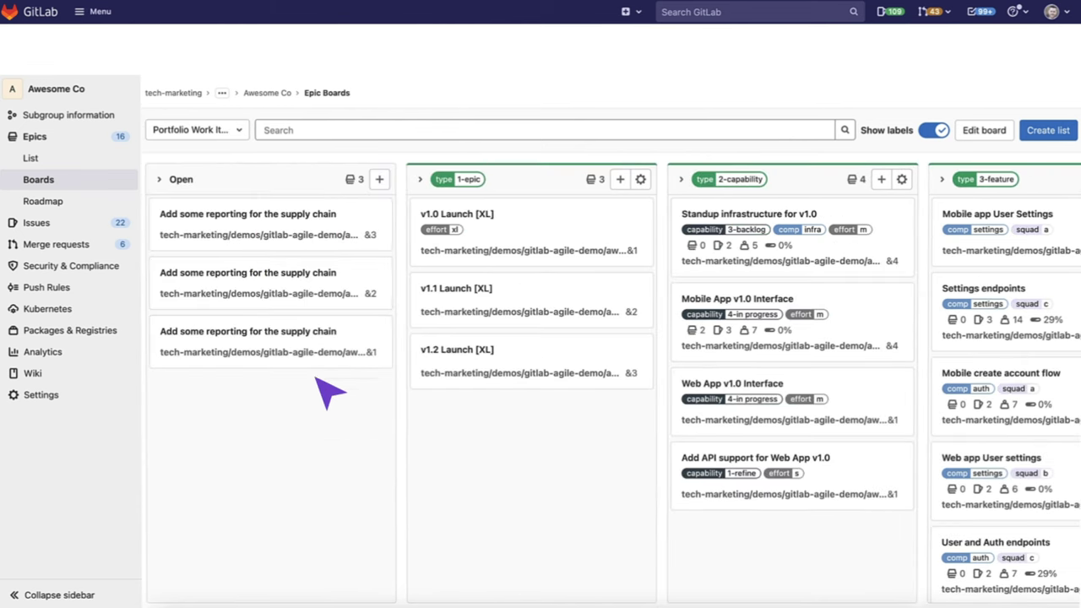
scroll(355, 455, right, 5)
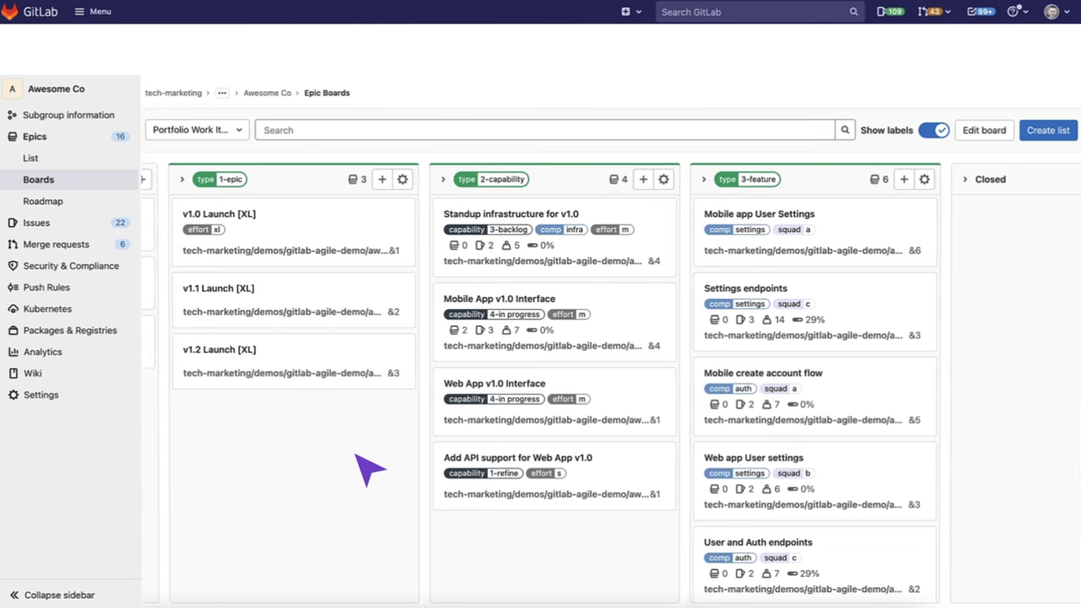
scroll(369, 468, left, 5)
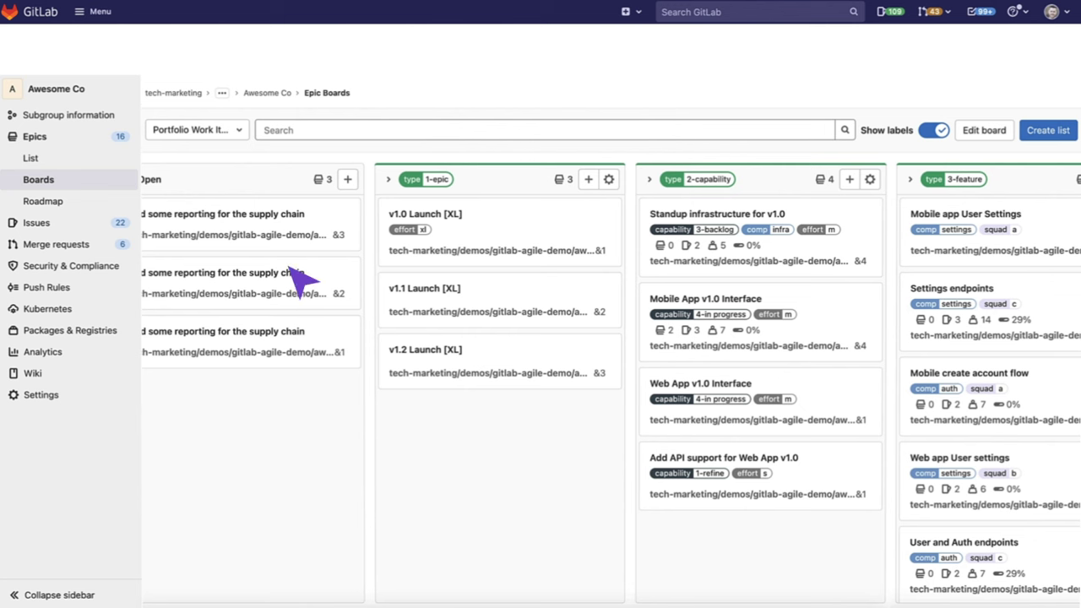
Switch to the Squads board and review the feature epics assigned to squads a, b and c.
click(241, 130)
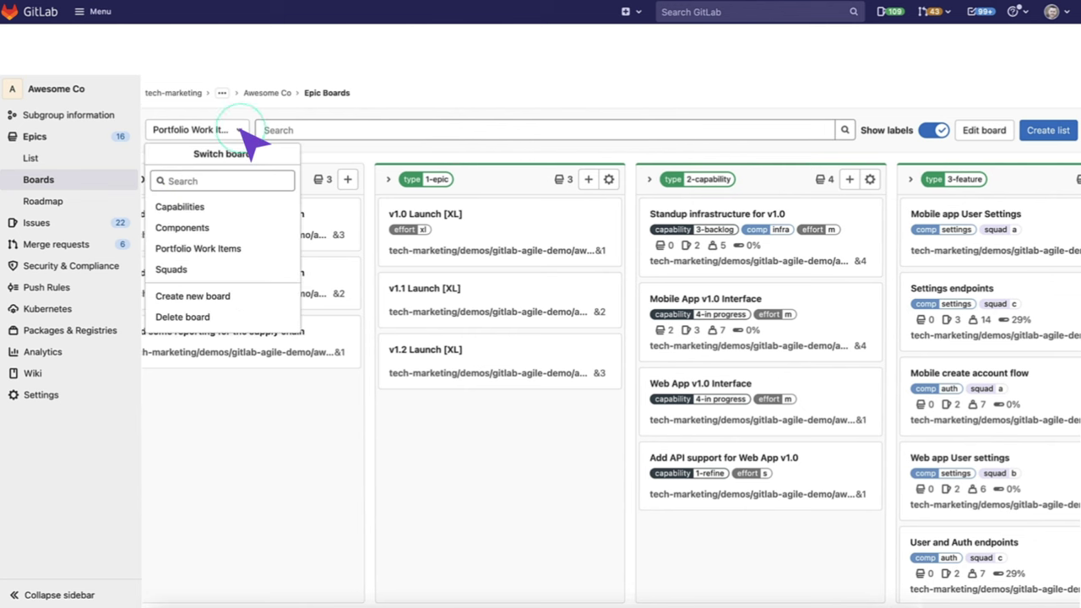
click(193, 269)
scroll(414, 398, right, 6)
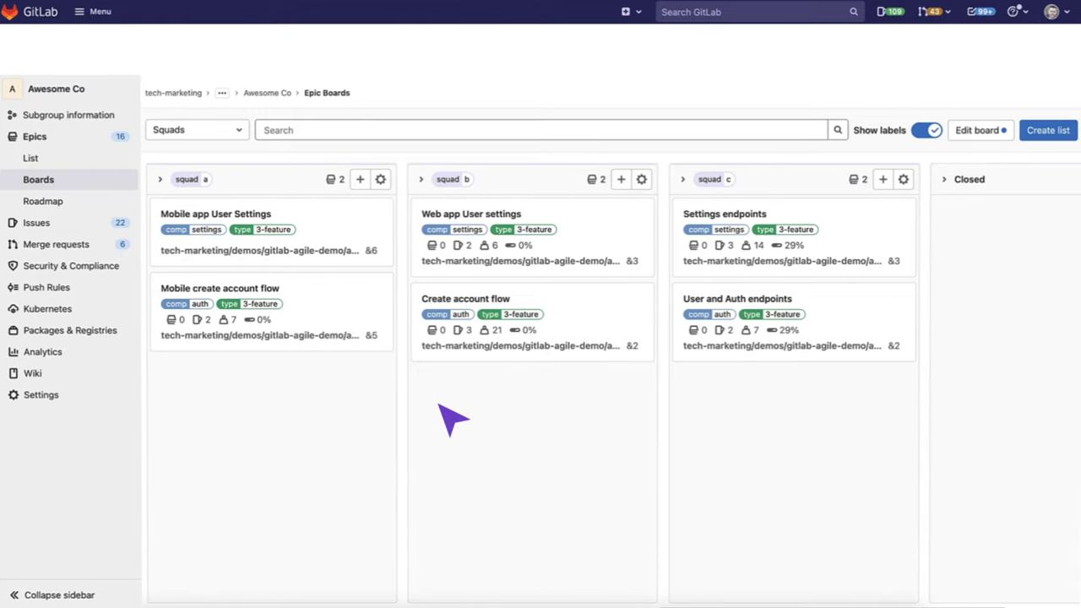
scroll(452, 418, left, 6)
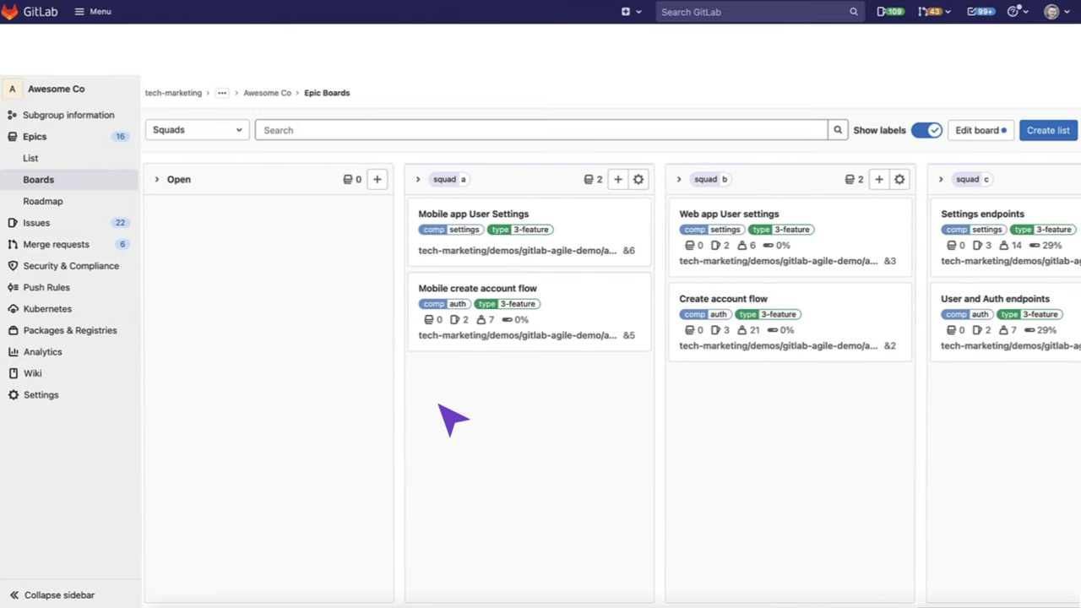
scroll(452, 418, right, 6)
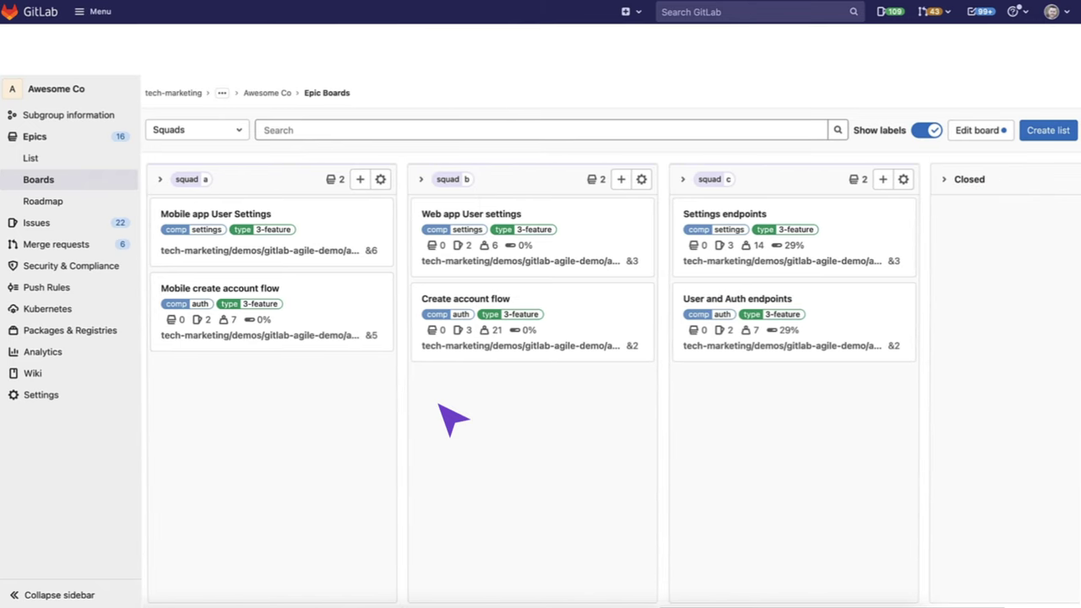
scroll(452, 418, left, 2)
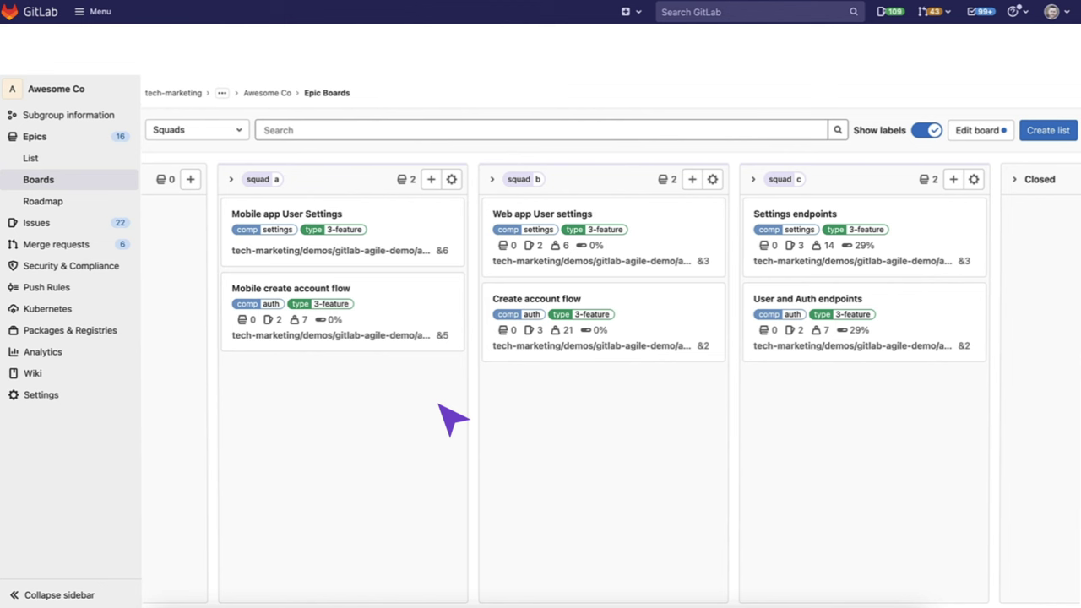
View the Squads board's search filter options, then open its board settings to inspect the label scope.
click(268, 131)
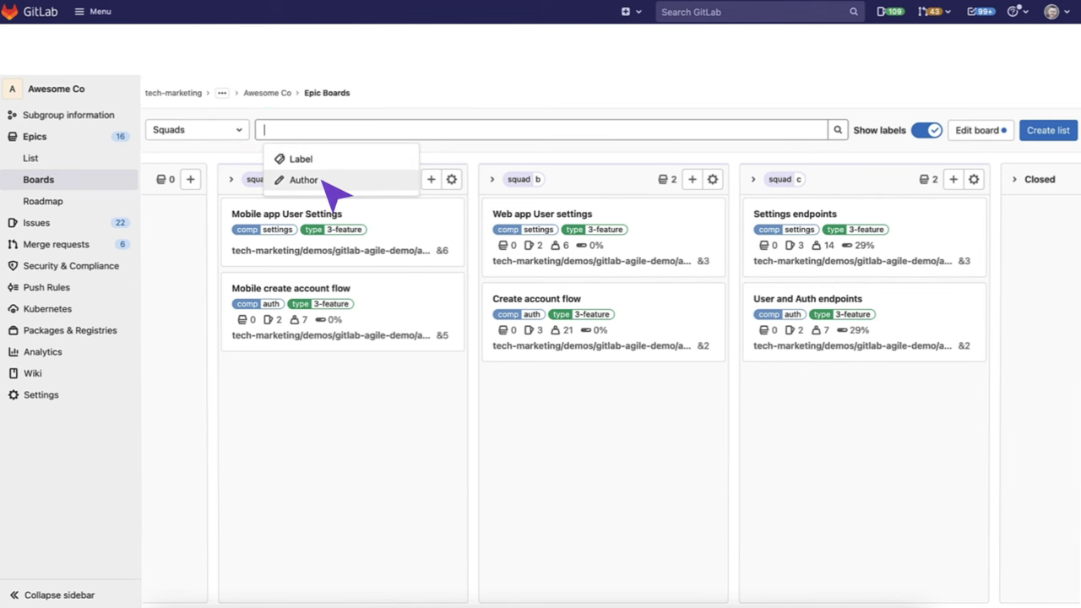
click(987, 131)
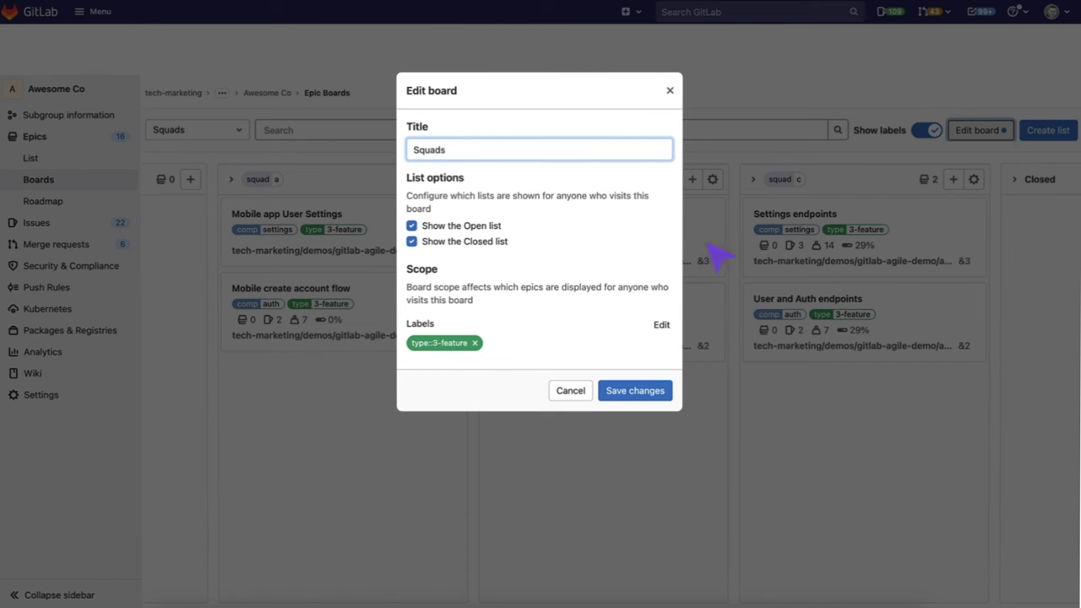
click(454, 342)
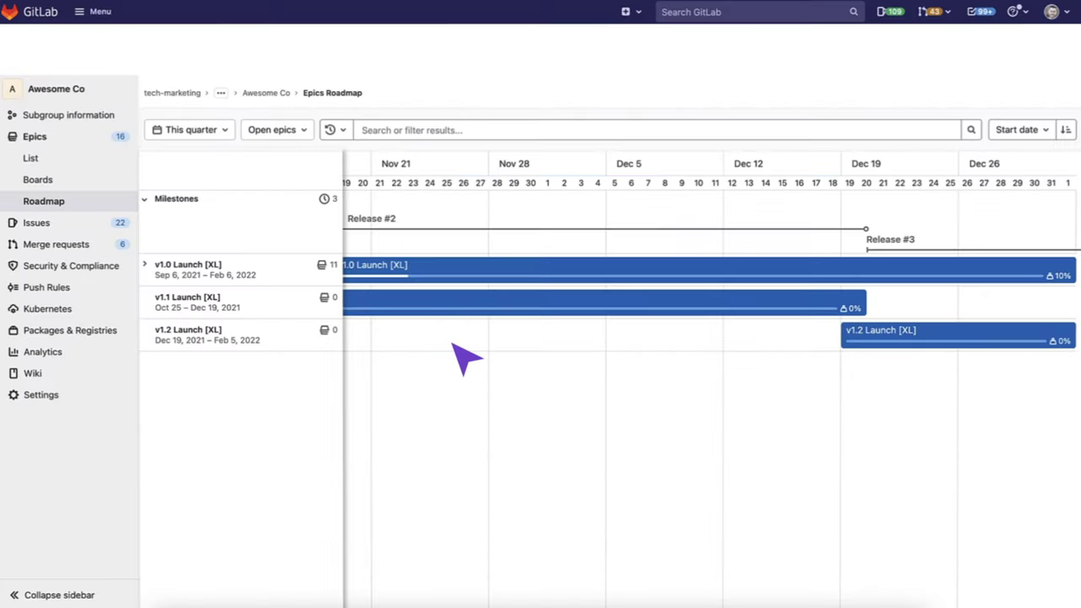
On the Iteration Planning issue board, move the "Add support for GET /settings" issue into the Iteration 3 list.
click(56, 222)
click(165, 250)
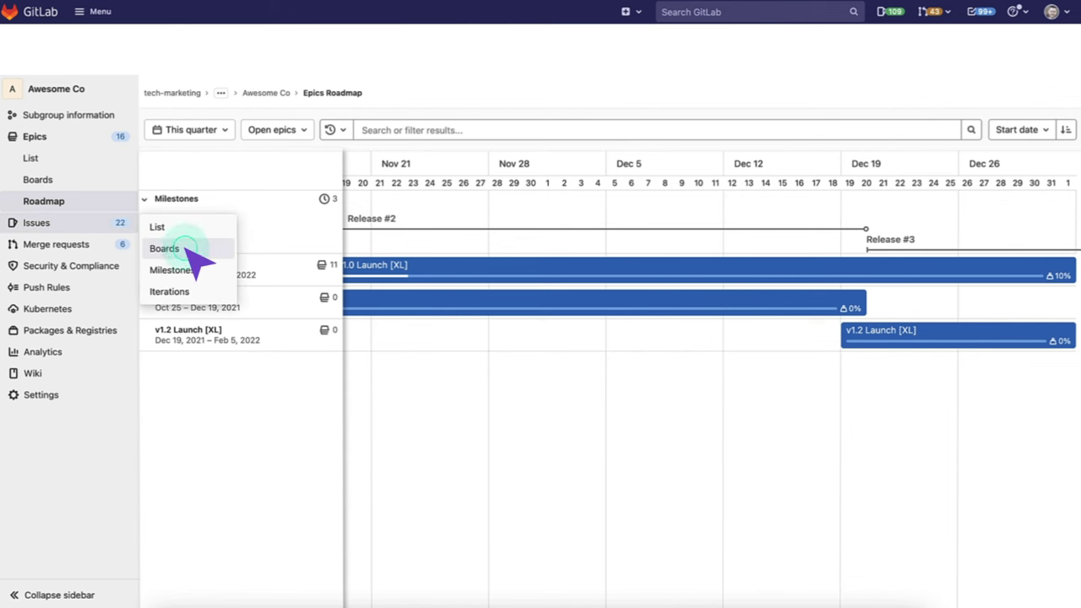
click(240, 131)
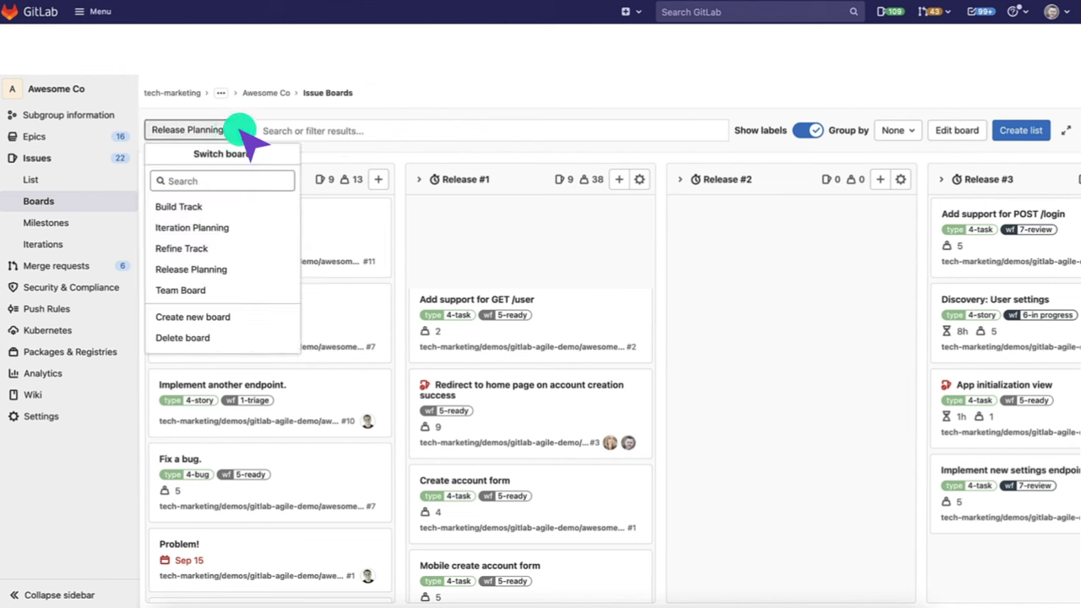
click(235, 228)
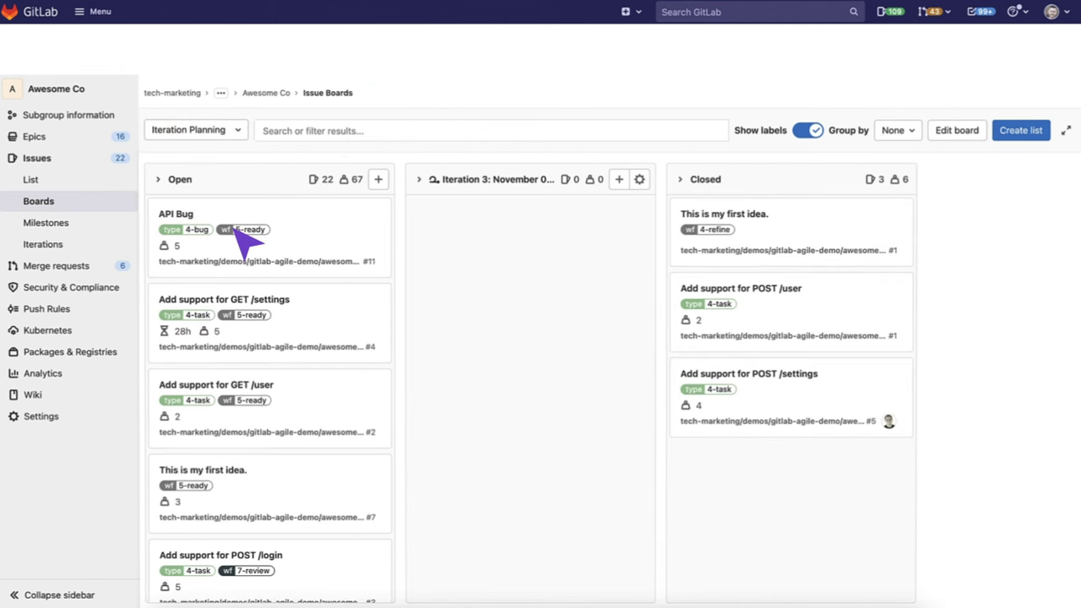
drag(284, 313, 543, 241)
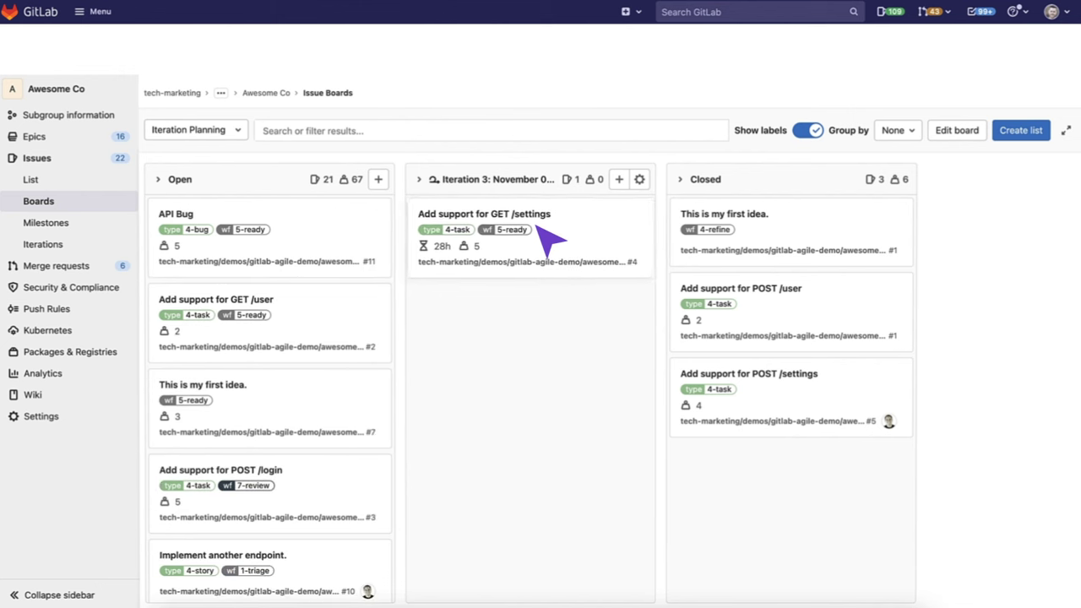
Group the Iteration Planning board's issues by epic.
click(902, 131)
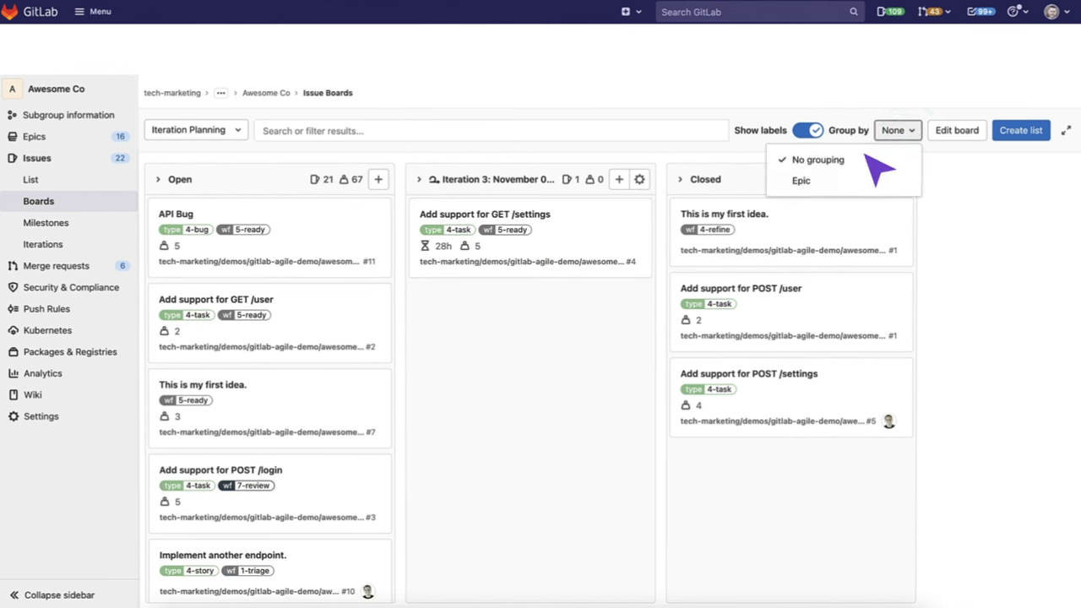
click(813, 181)
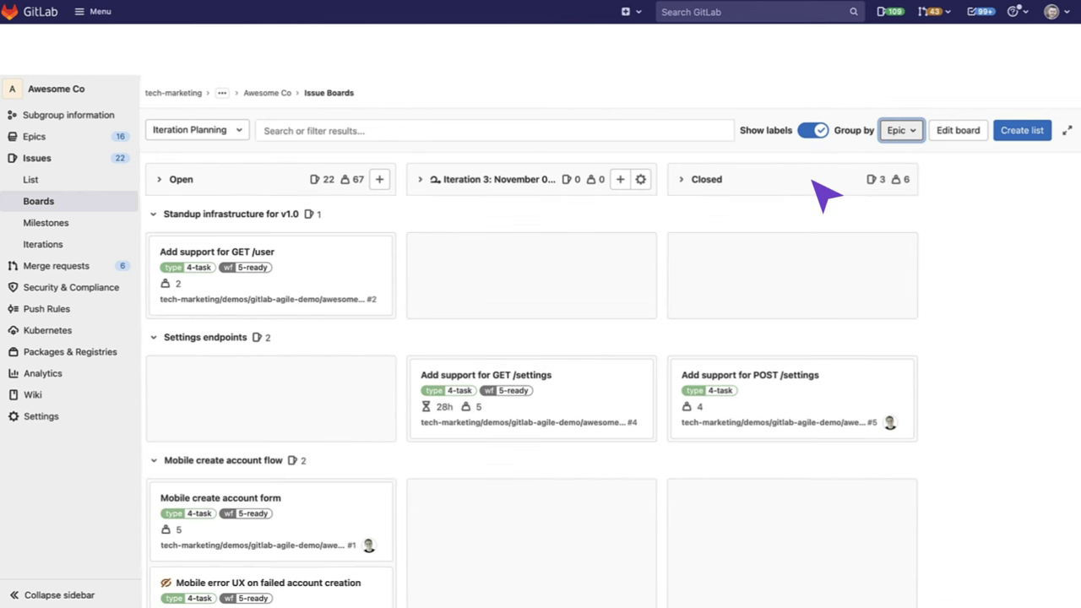
Open the "Redirect to home page on account creation success" issue under Create account flow and examine its blocking linked issue.
scroll(656, 349, down, 10)
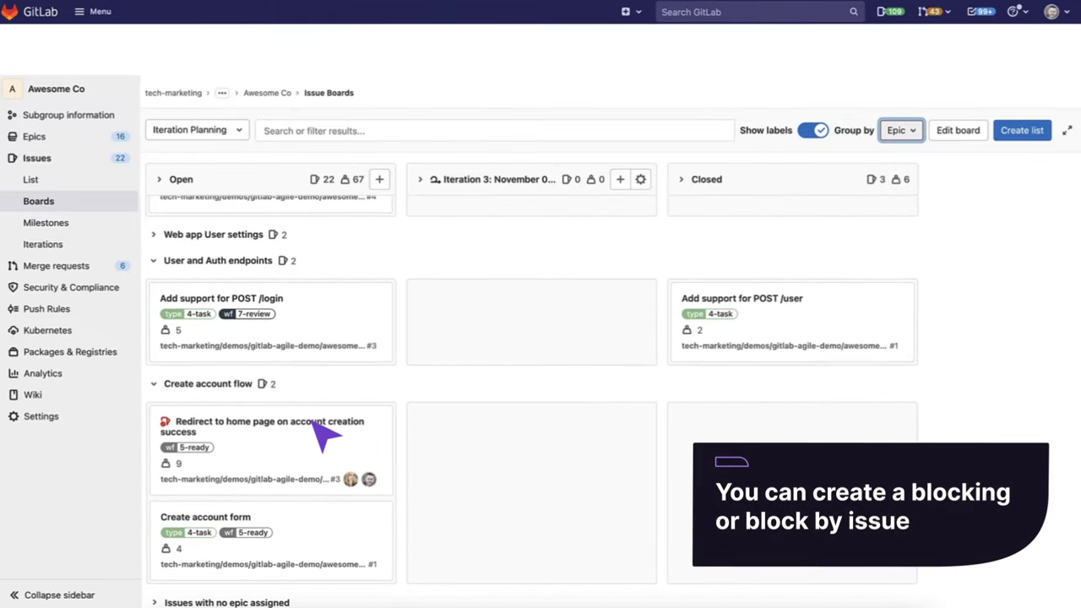
click(297, 424)
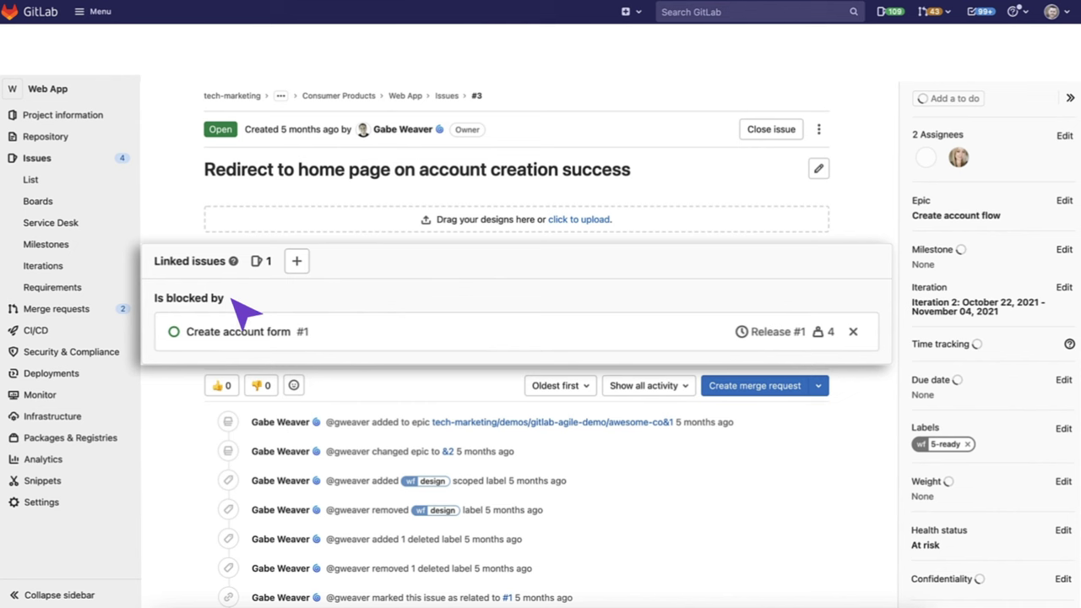
click(314, 328)
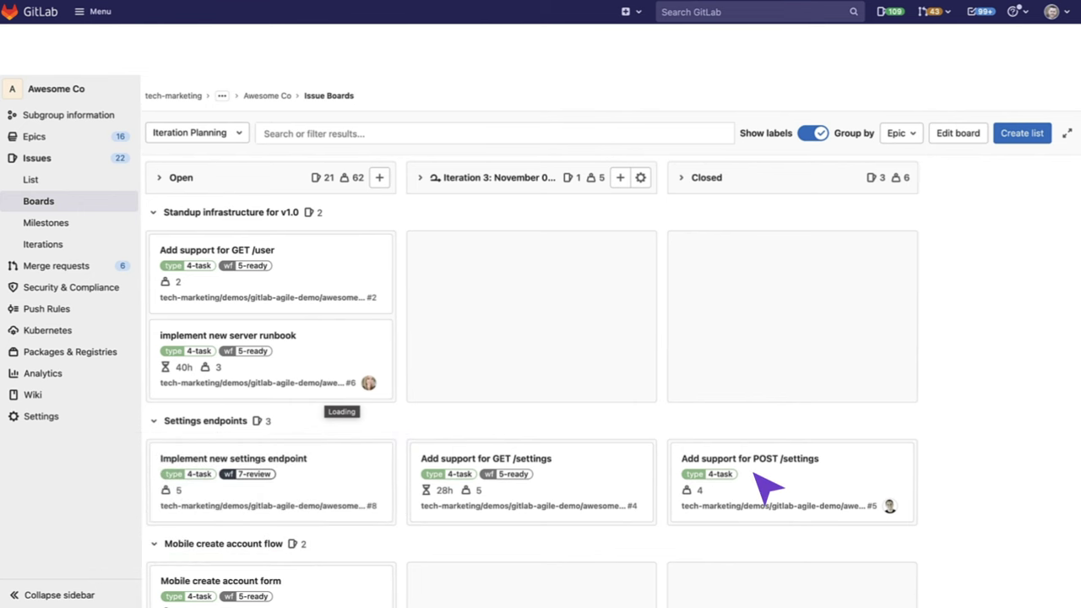
Move the "Mobile app user settings discovery" issue under Mobile App v1.0 Interface into the Closed list.
scroll(700, 499, down, 3)
scroll(539, 538, down, 1)
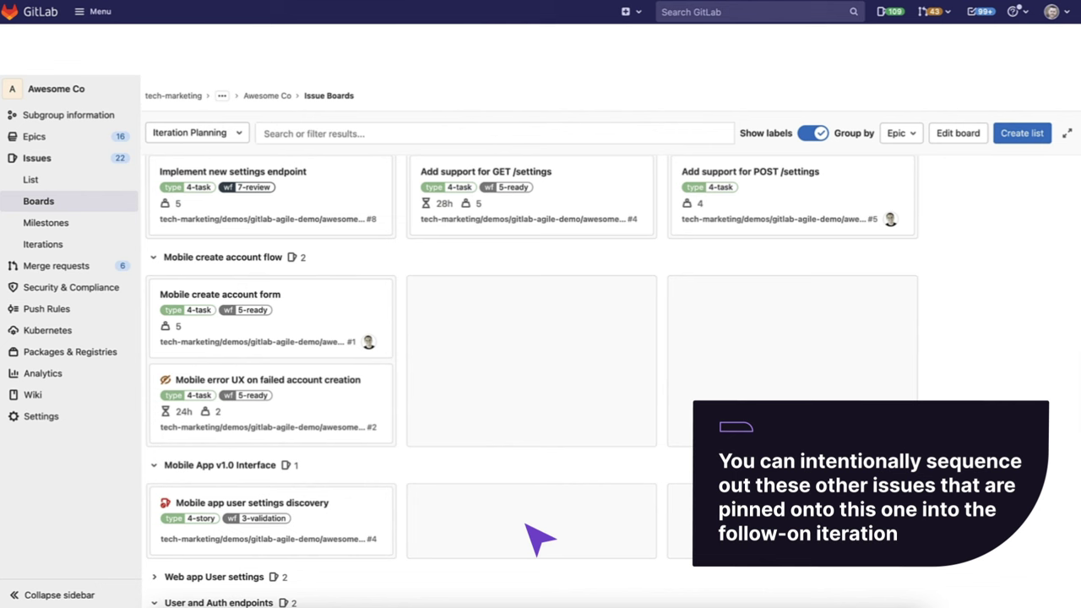
drag(289, 512, 806, 509)
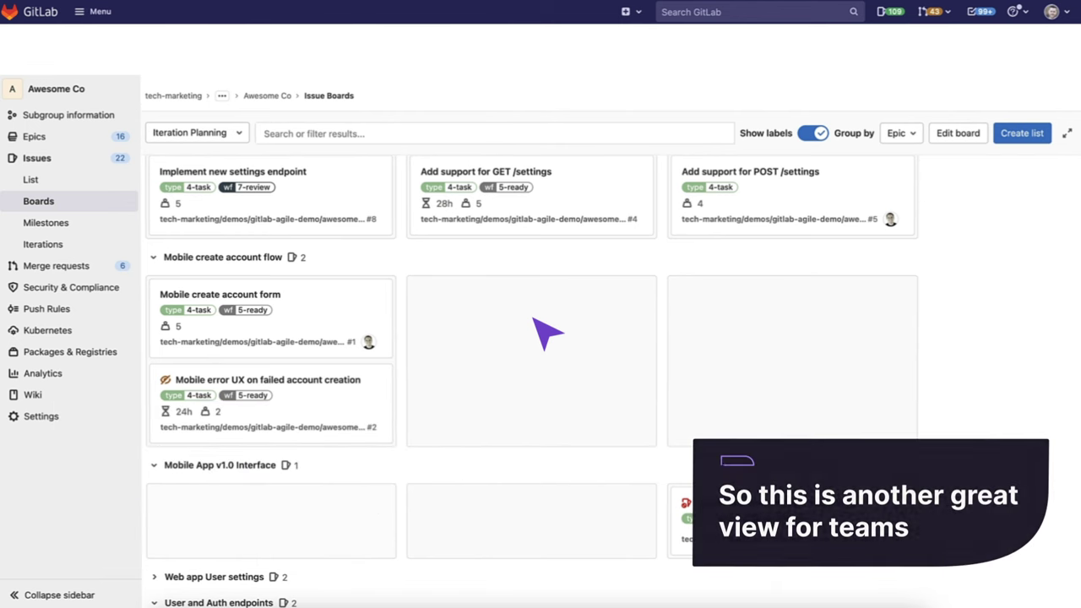
Switch to the Team Board and review the issues and workload in each assignee's list.
click(241, 133)
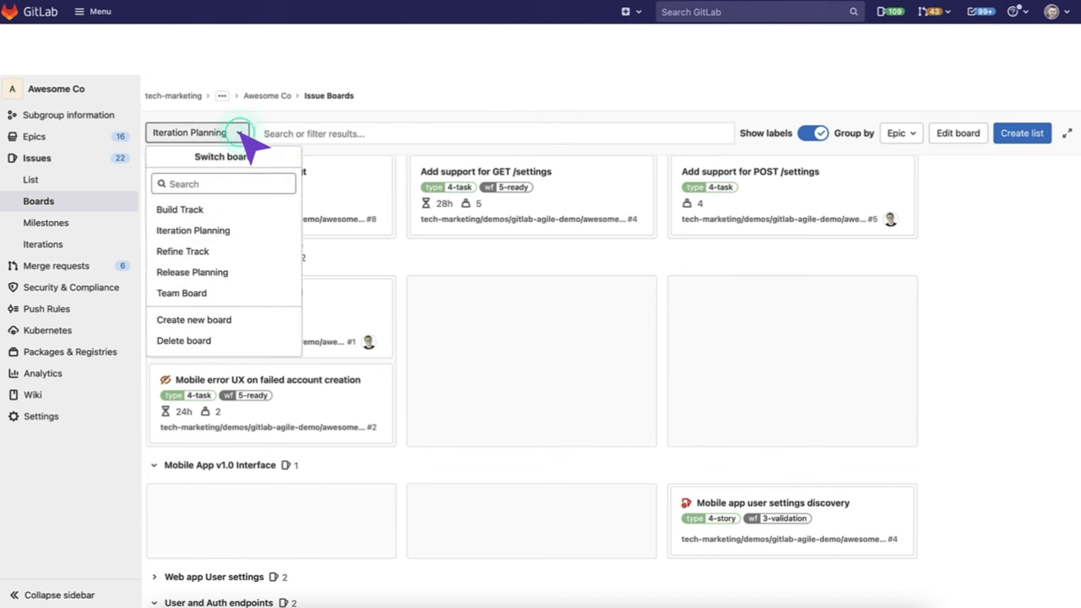
click(182, 293)
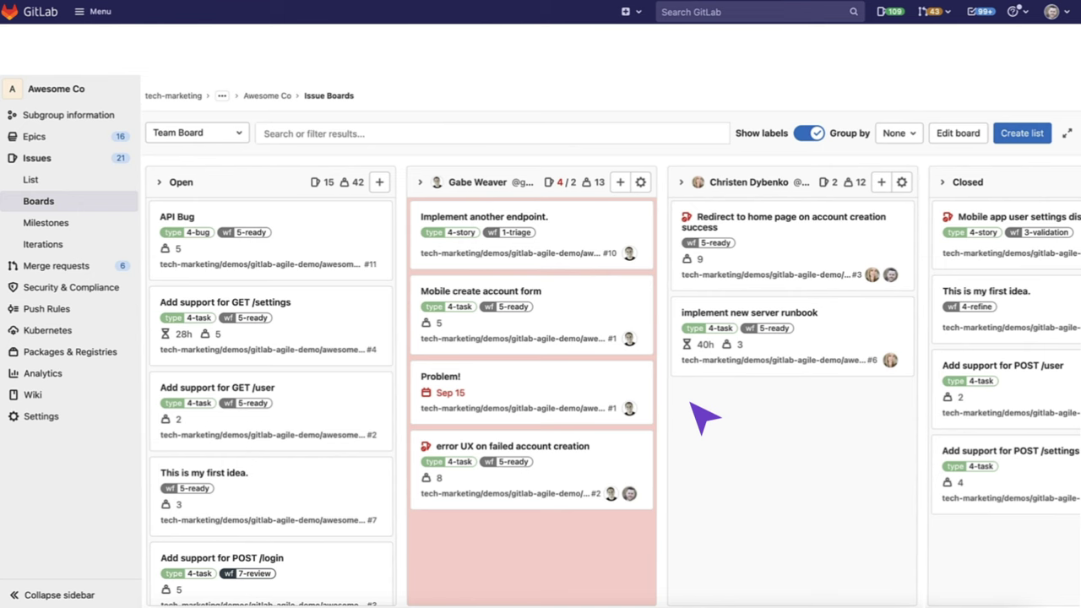
scroll(706, 416, right, 3)
scroll(705, 417, left, 3)
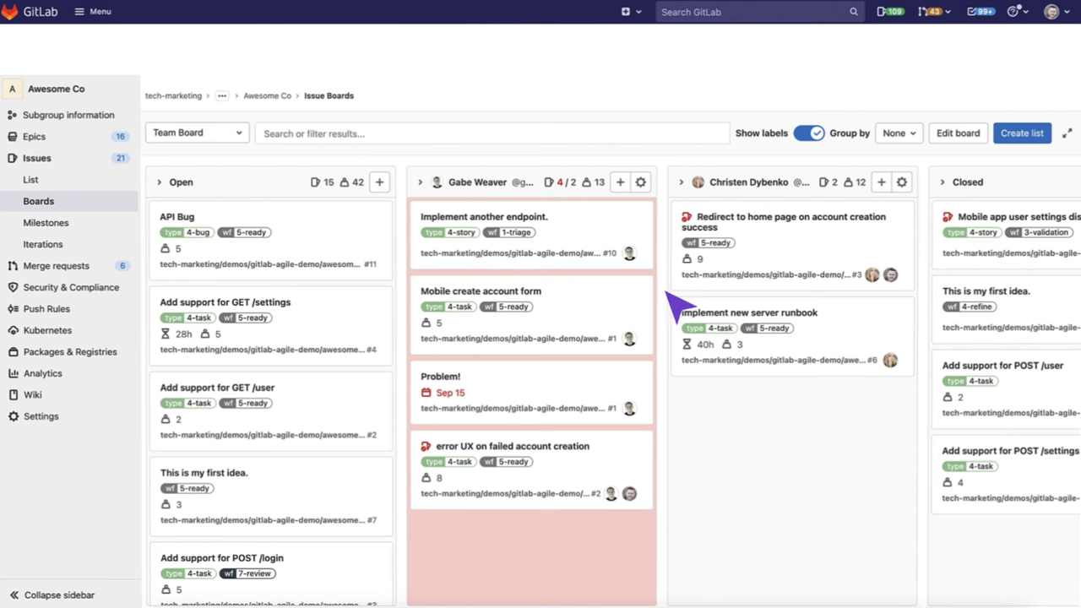
Set the work in progress limit of the first assignee list on the Team Board to 4 issues.
click(640, 181)
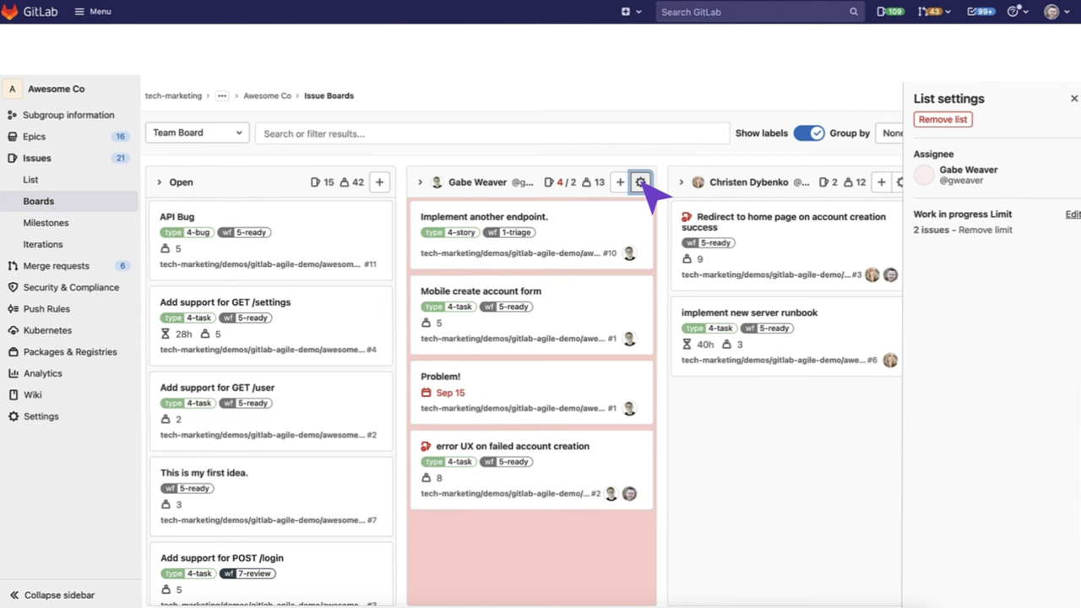
click(1073, 214)
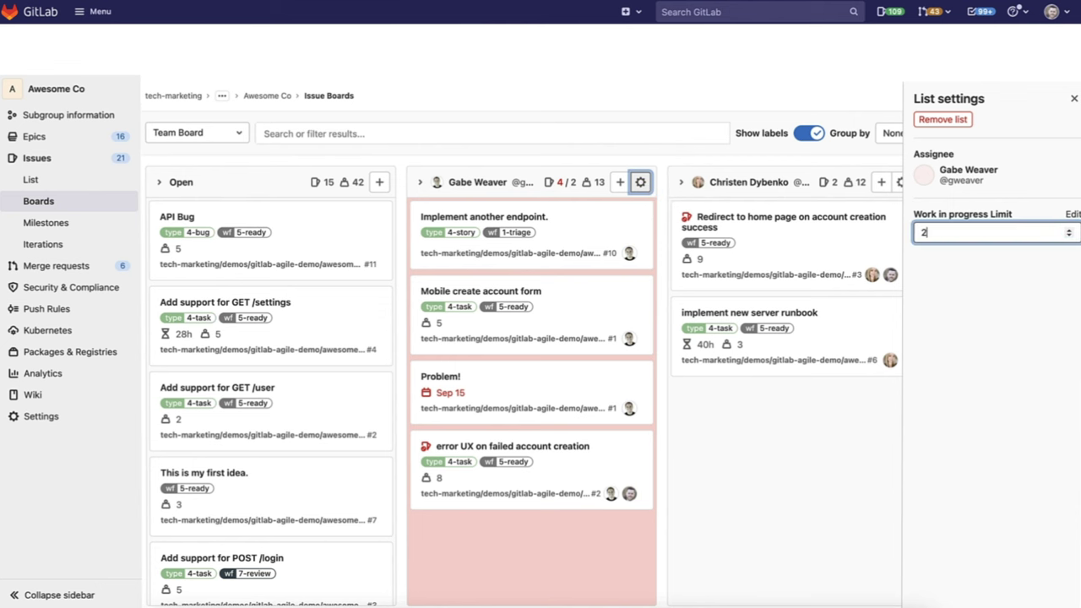
text(4)
key(Return)
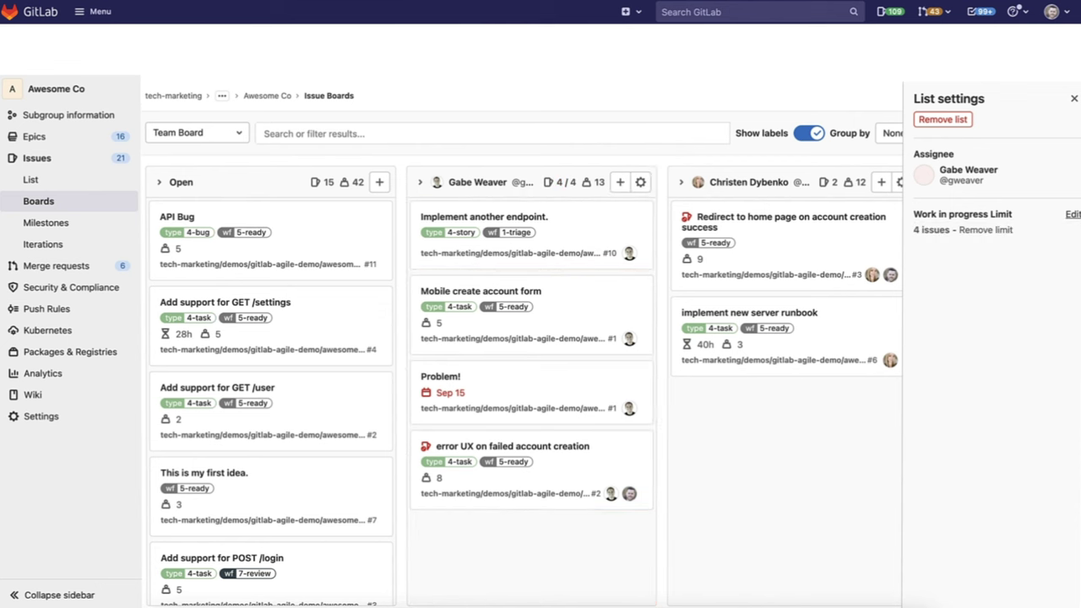
Set the same assignee list's work in progress limit to 2 issues.
click(1072, 215)
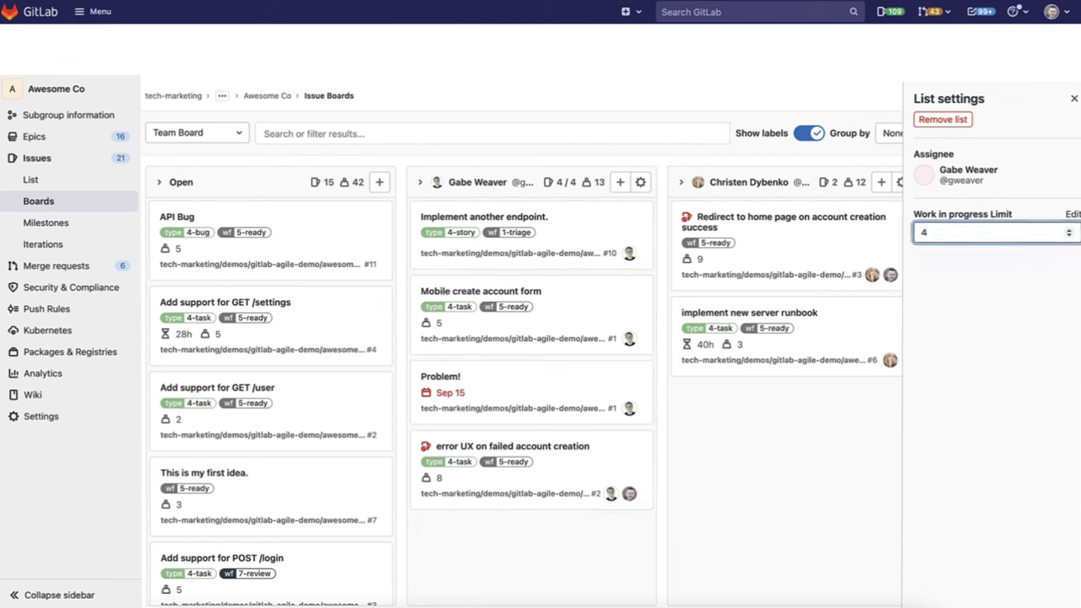
text(2)
key(Return)
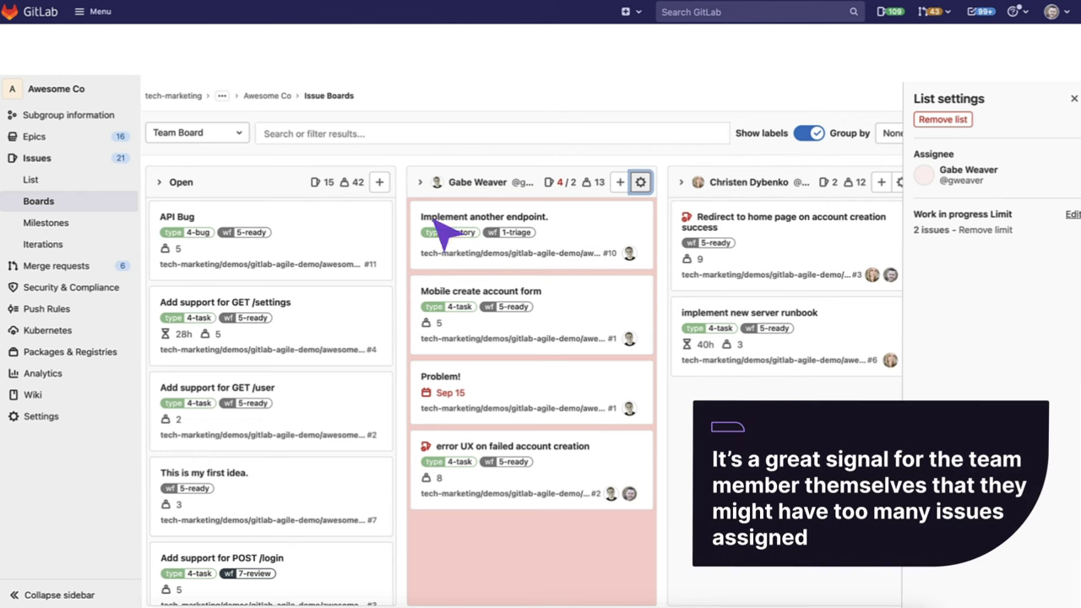
Switch to the Build Track board, review its current-iteration scope in the board configuration and save it.
click(239, 133)
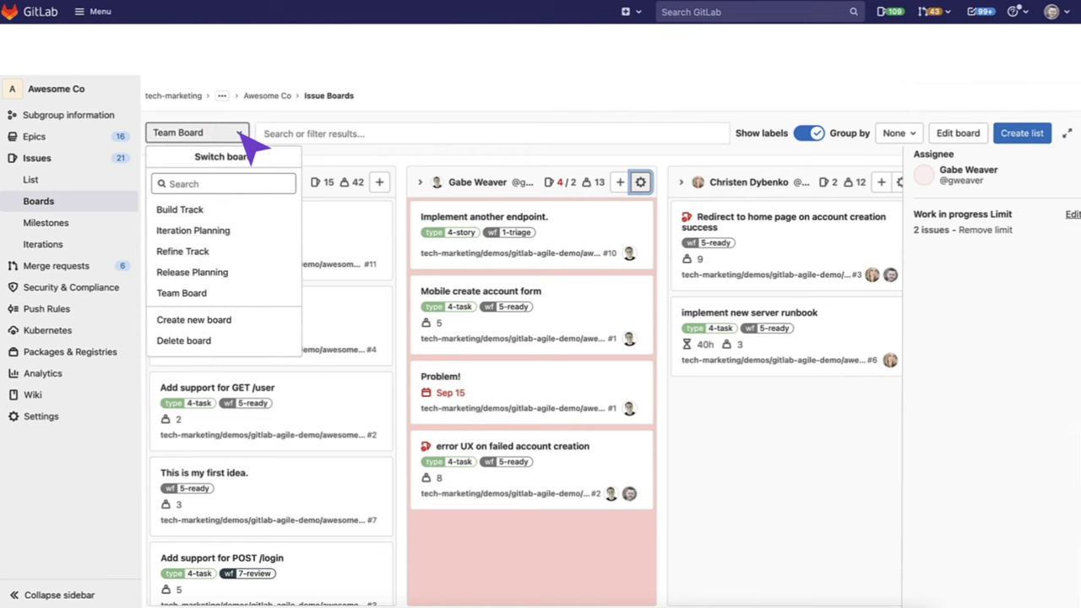
click(217, 211)
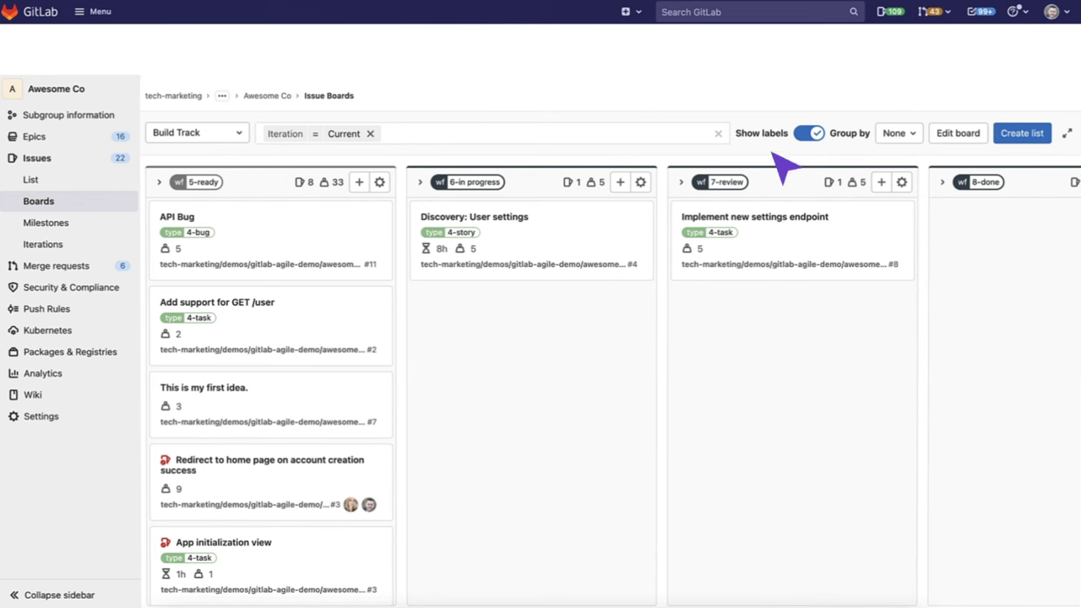
click(960, 137)
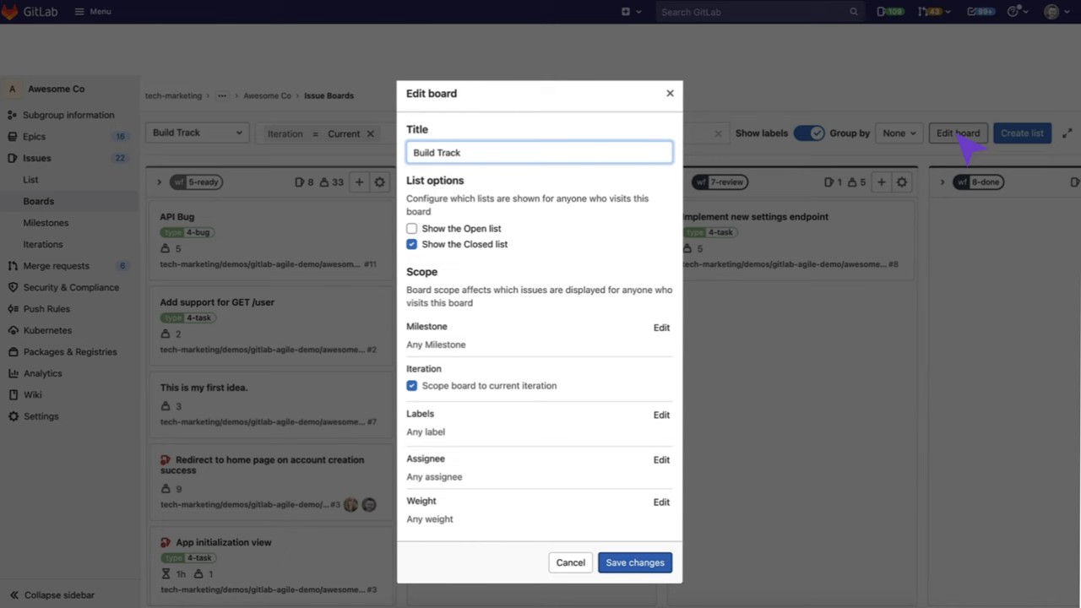
click(635, 562)
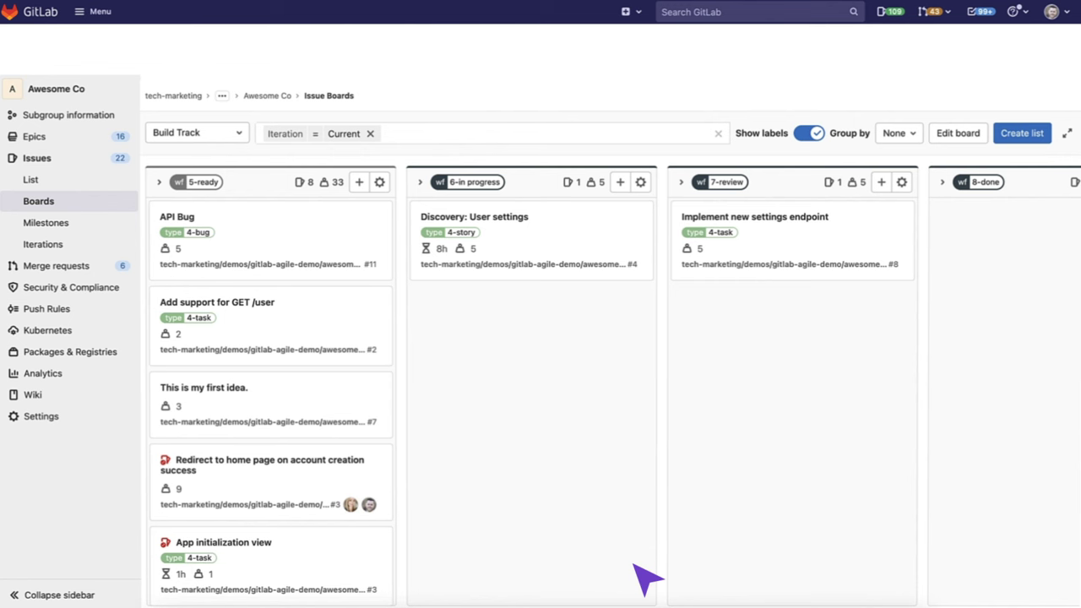
click(240, 135)
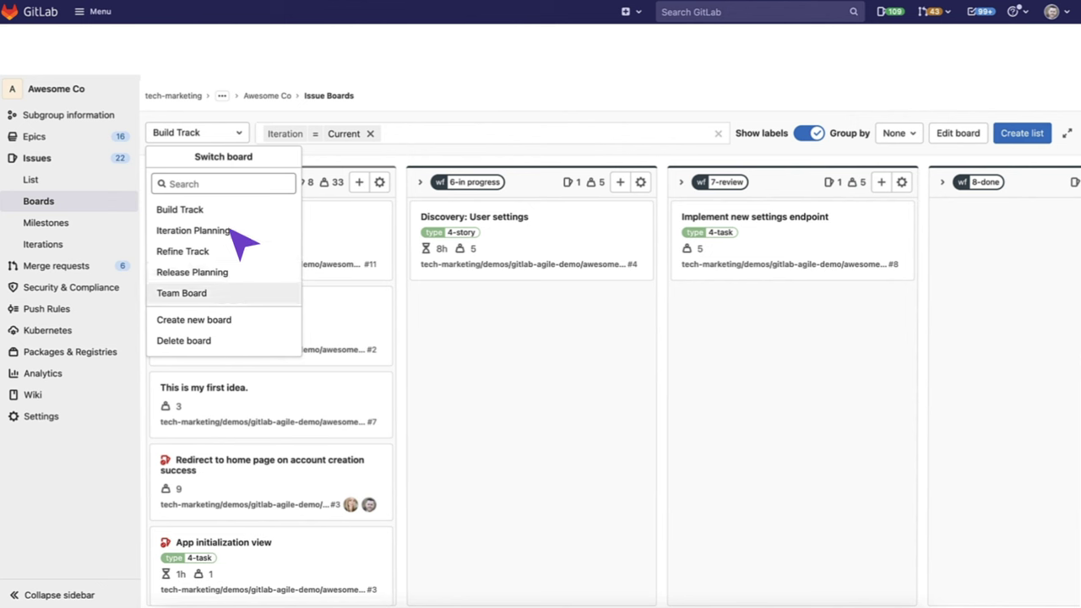
click(240, 134)
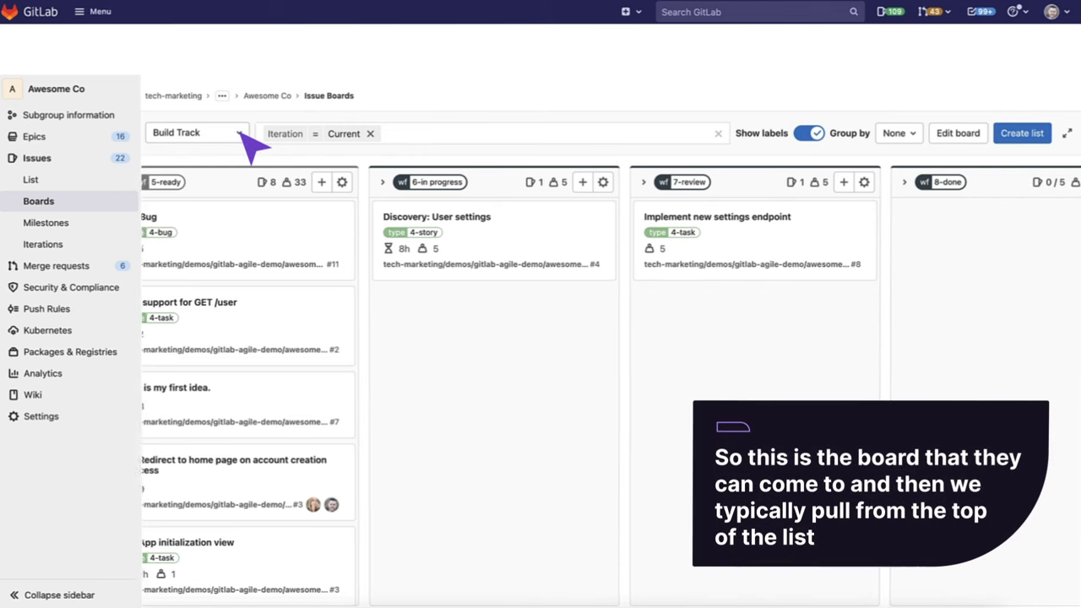
Move the API Bug issue from the wf 5-ready list to below Discovery: User settings in the wf 6-in progress list.
scroll(242, 198, left, 2)
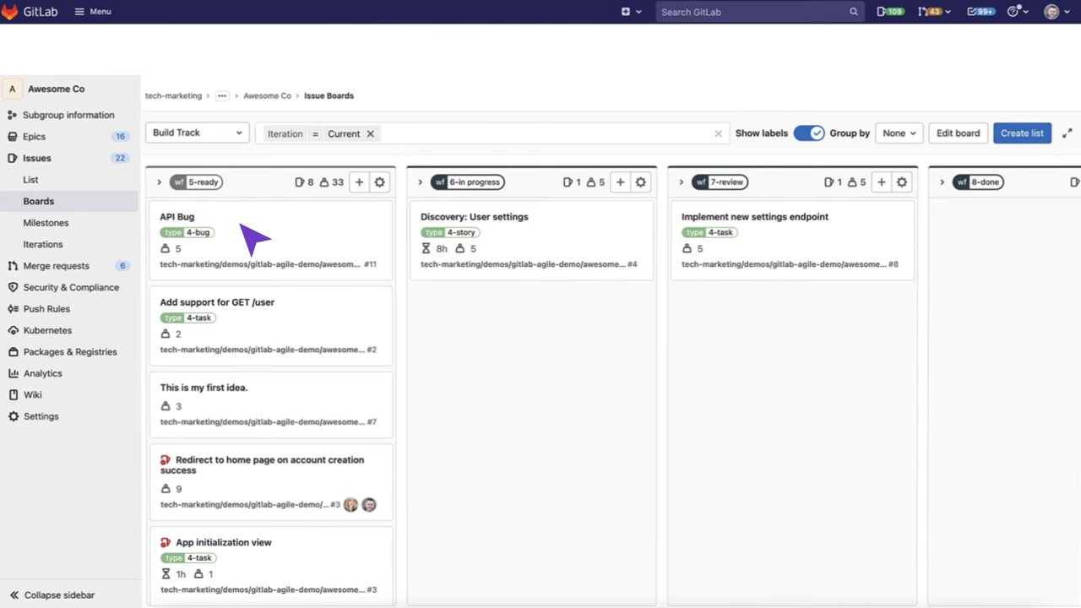
drag(253, 241, 507, 314)
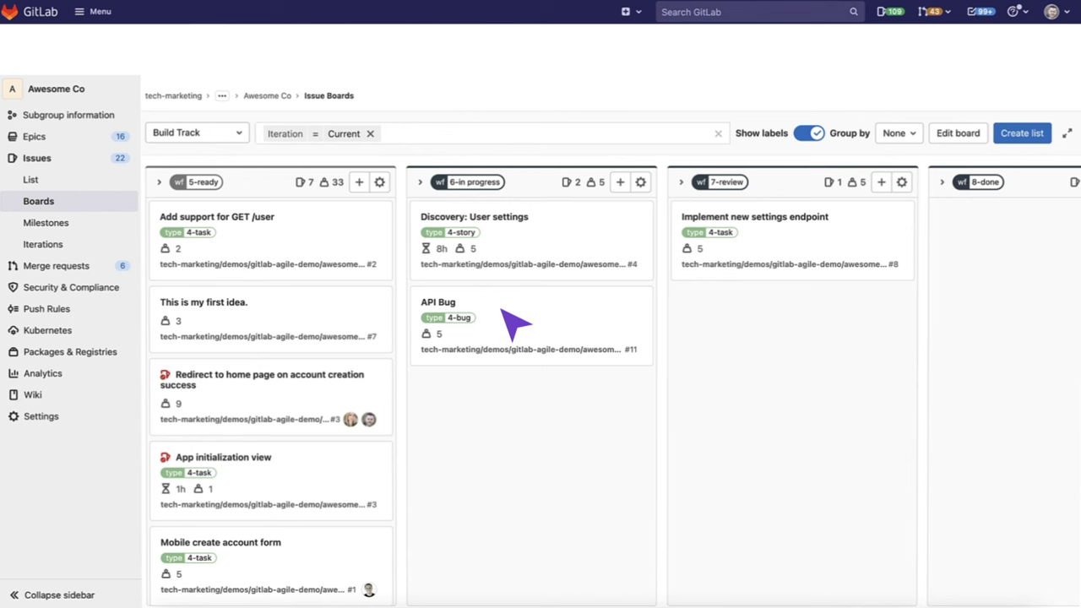
Open the API Bug issue and change its workflow label to wf 7-review.
click(441, 303)
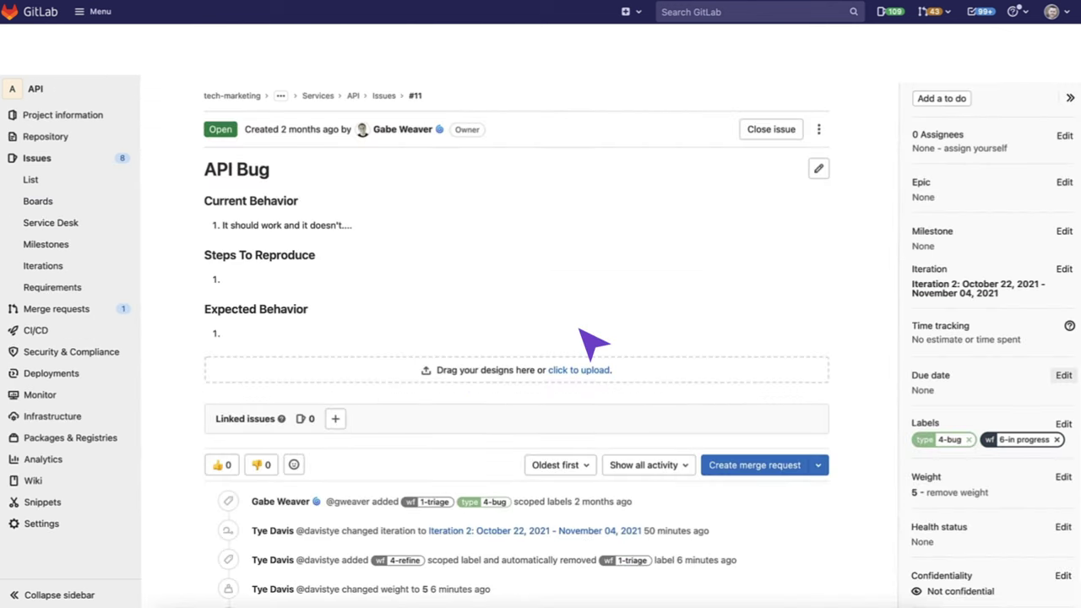
click(1062, 420)
click(936, 270)
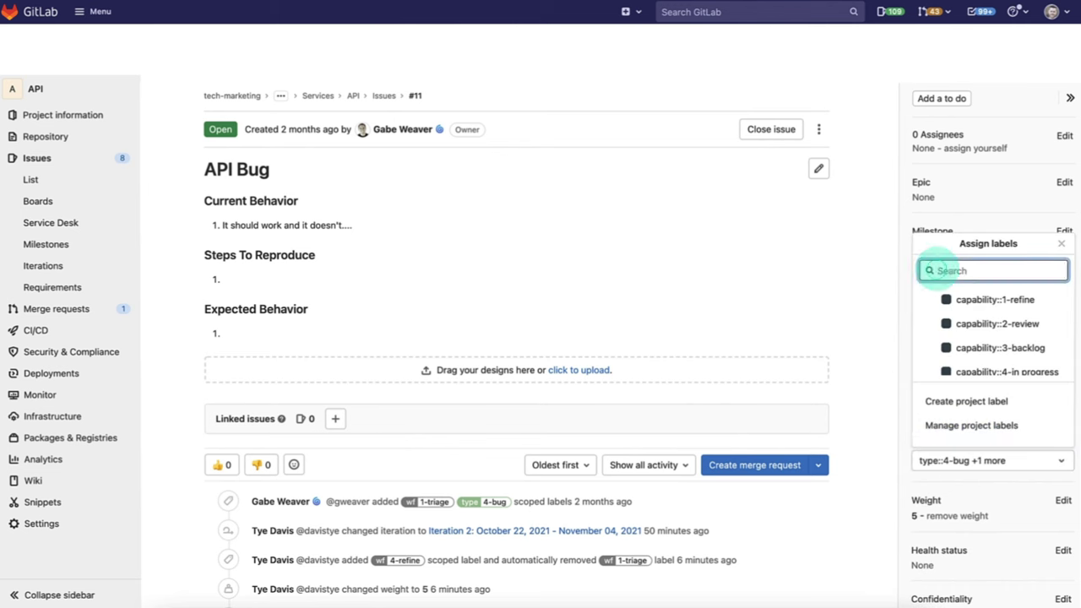
text(review)
key(Return)
key(Escape)
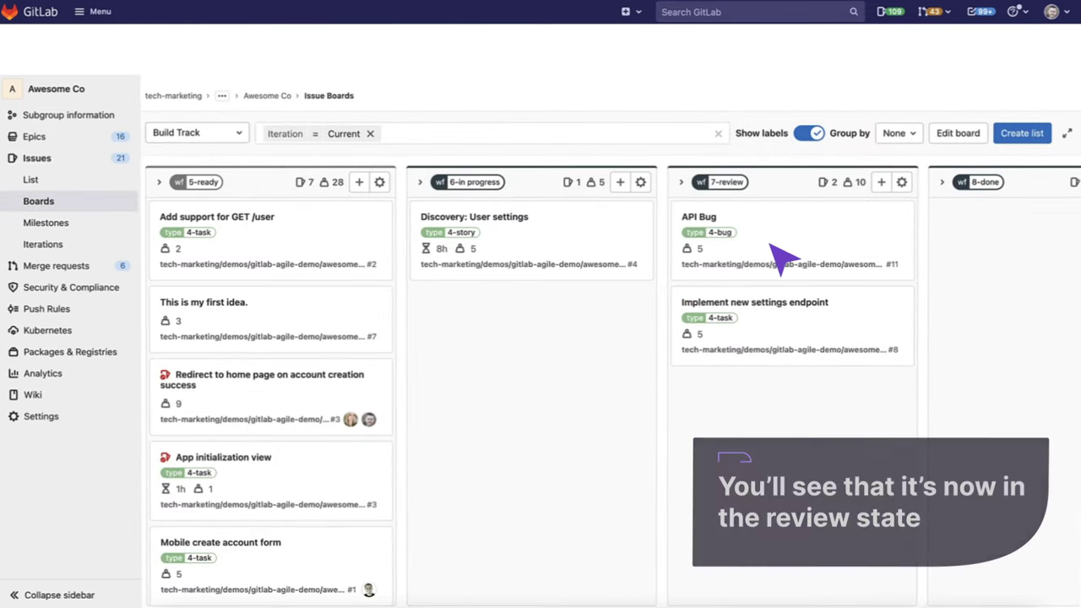
scroll(781, 257, right, 3)
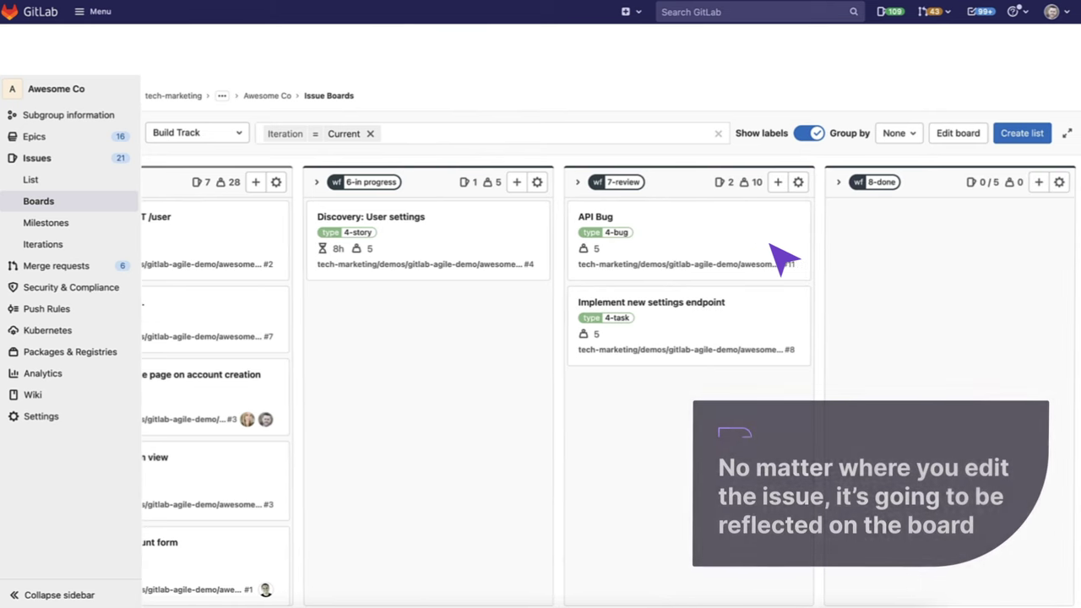
scroll(781, 258, left, 3)
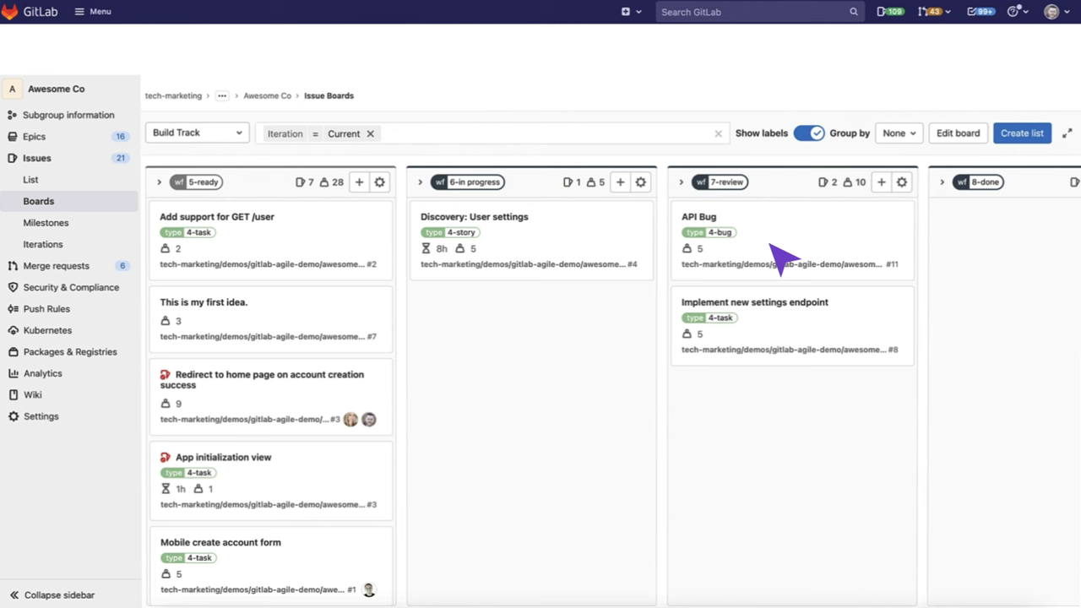
click(900, 133)
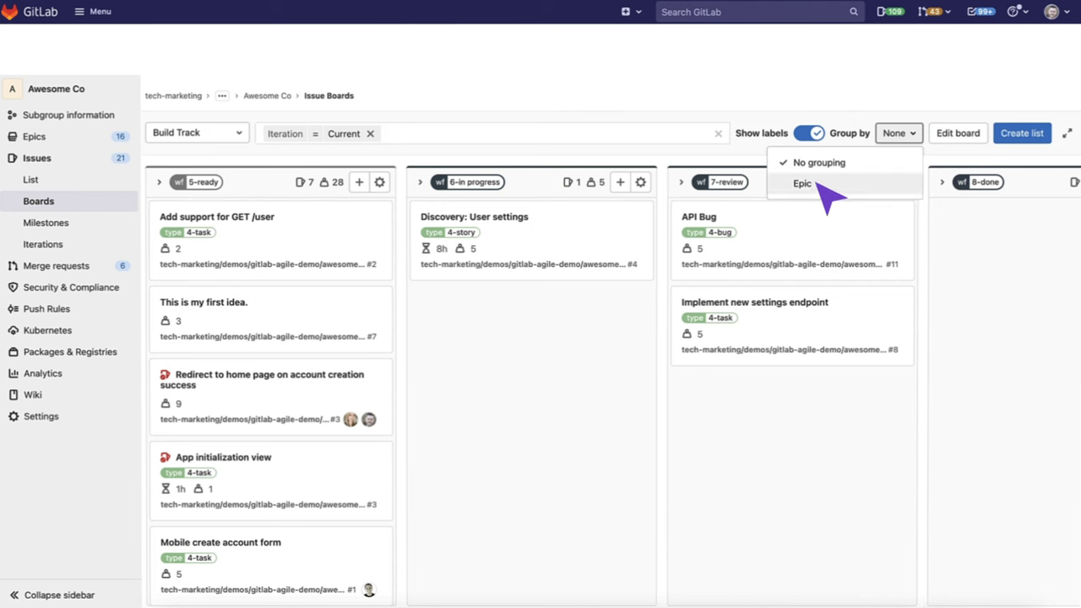
click(913, 135)
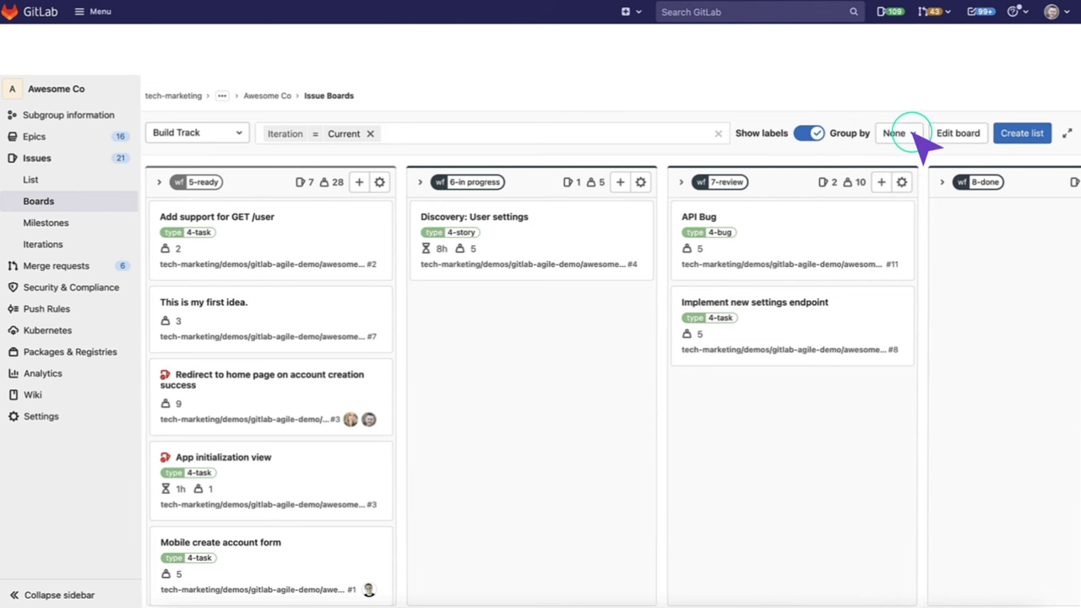
Open the epics roadmap of the Consumer Products subgroup and expand the Mobile App v1.0 Interface epic to view its child epics.
click(267, 96)
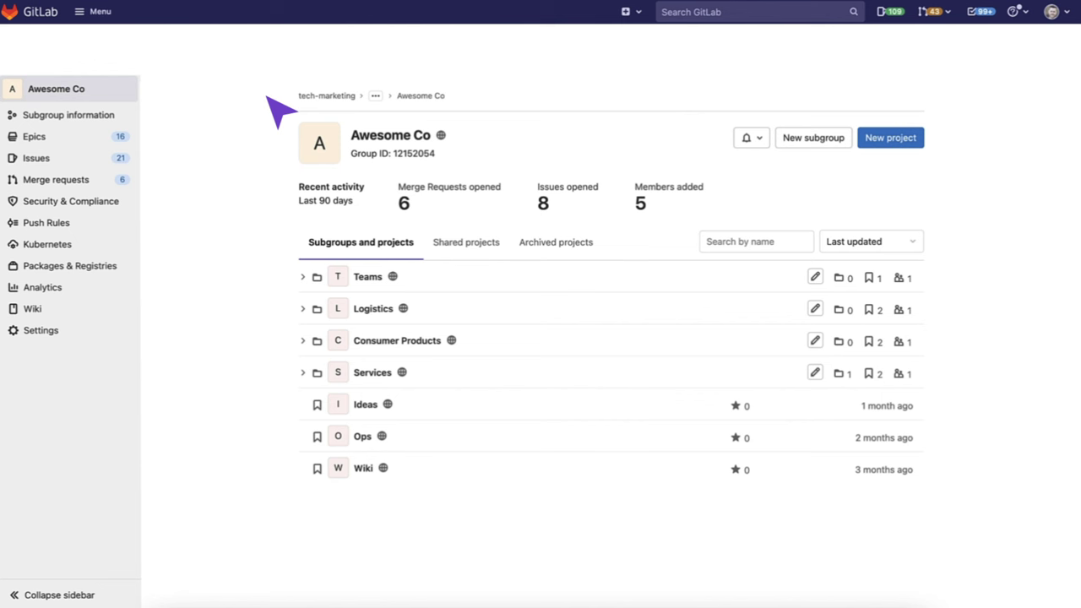
click(424, 341)
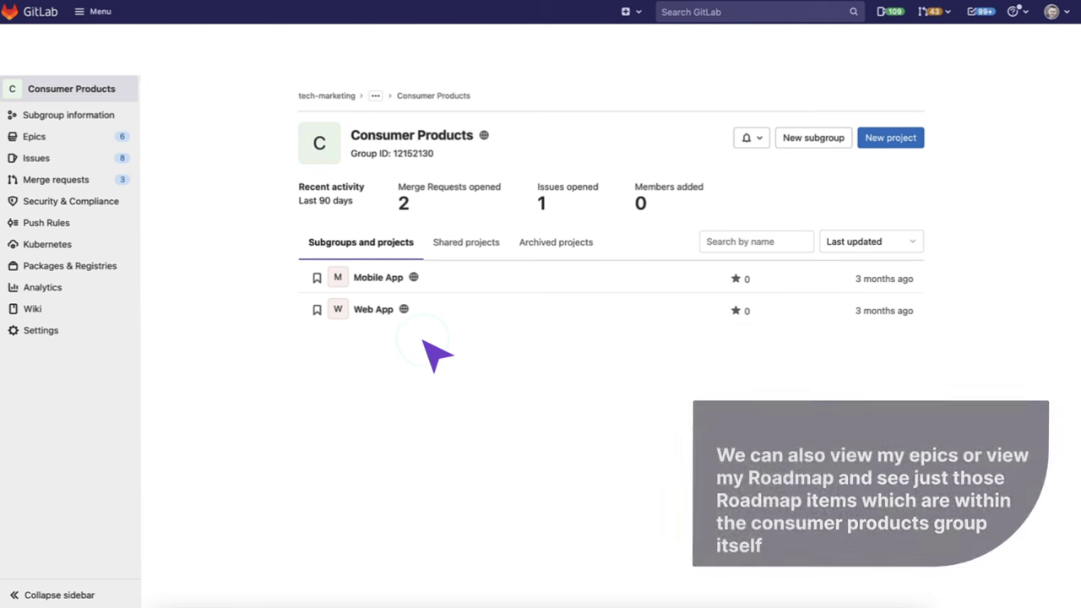
click(54, 137)
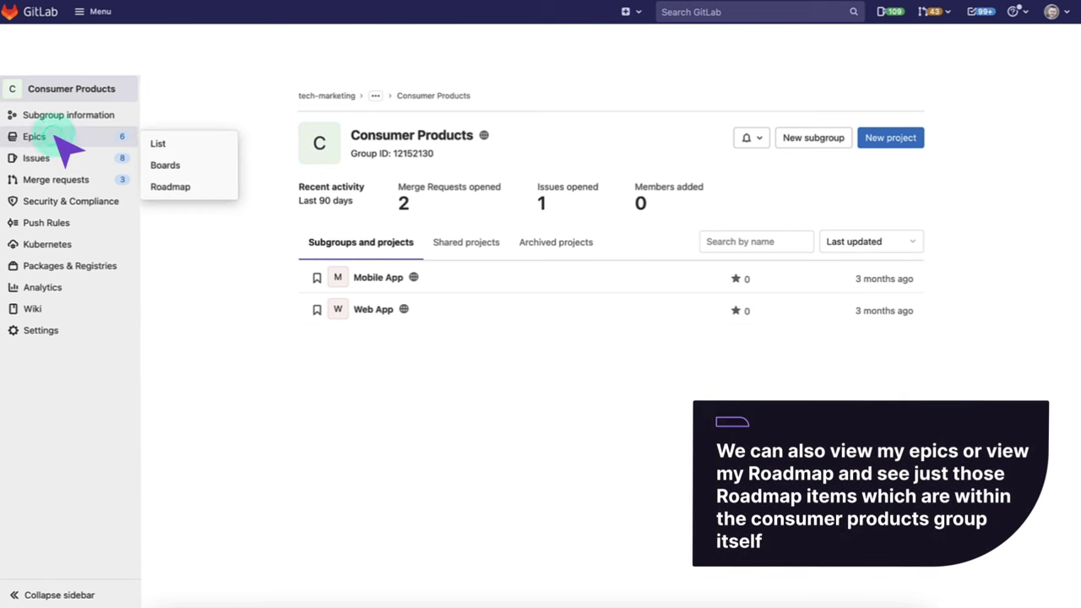
click(180, 186)
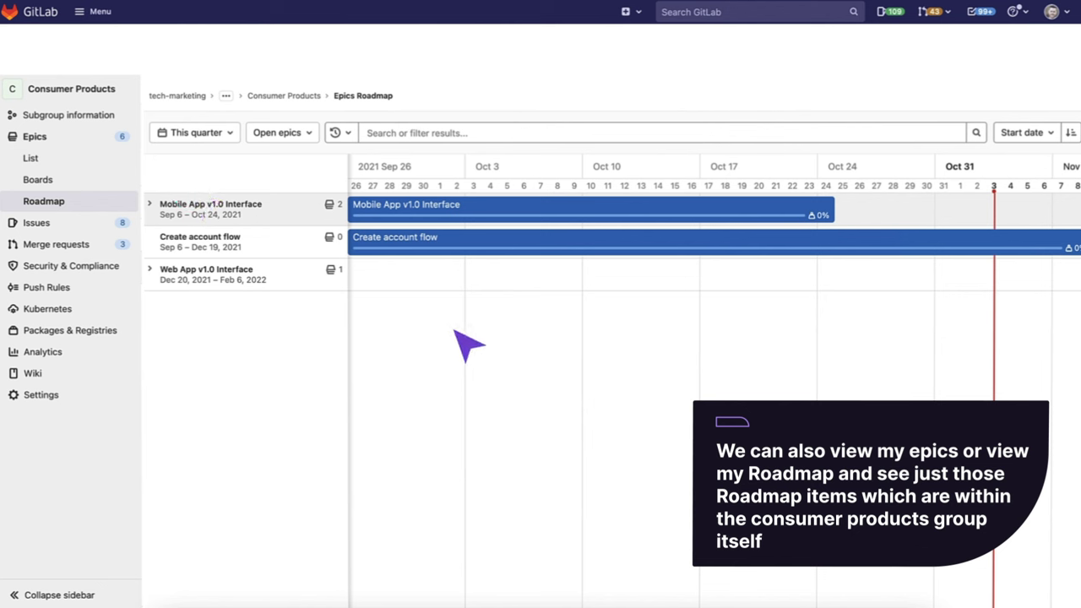
click(150, 204)
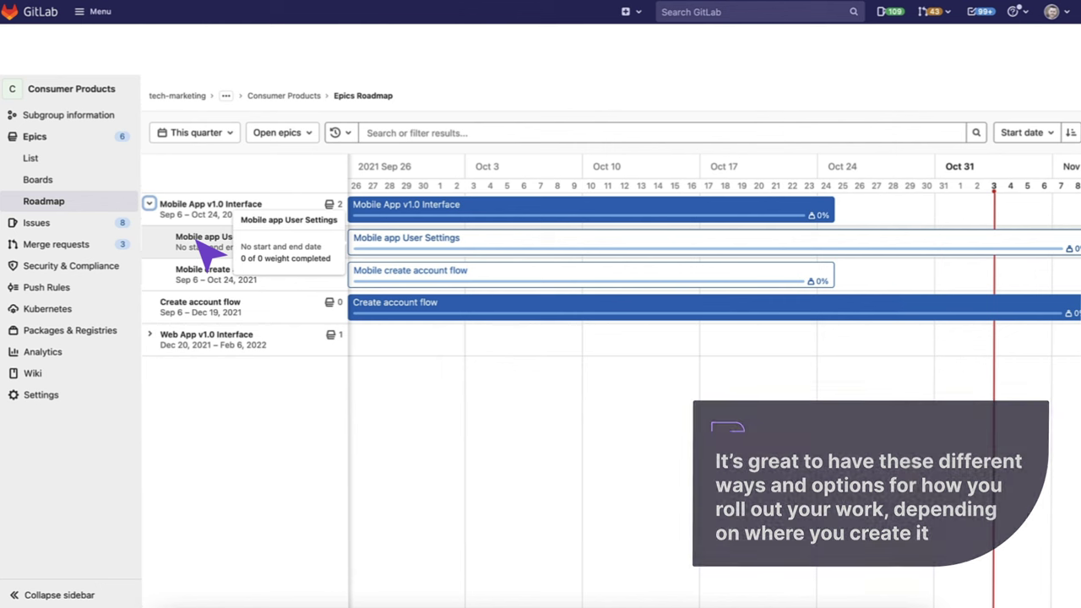
Add a list for Iteration 3, starting November 05, 2021, to the Consumer Products subgroup's Development issue board.
click(51, 223)
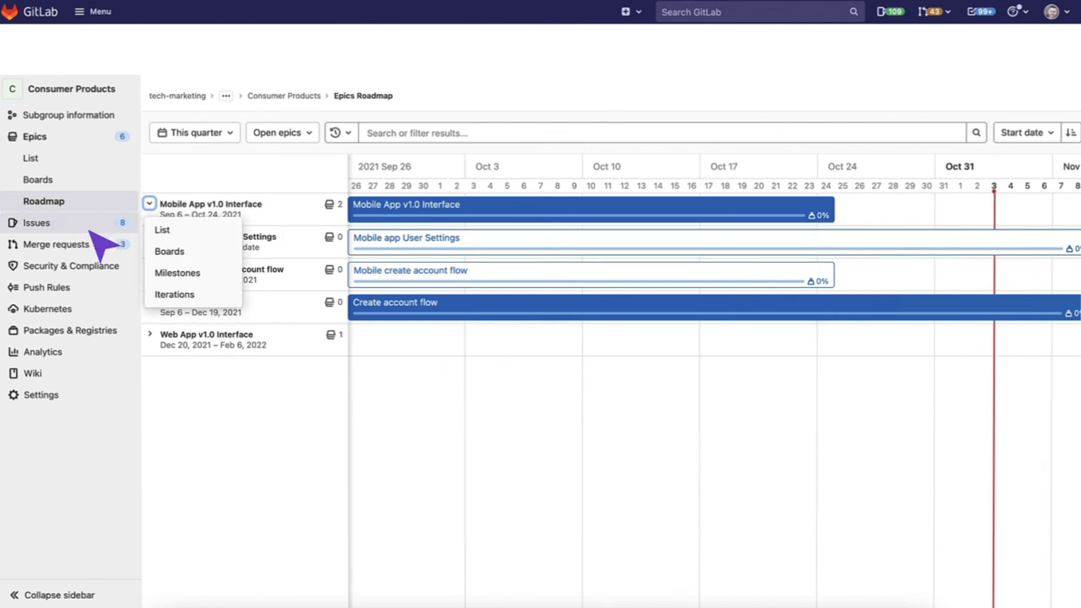
click(180, 250)
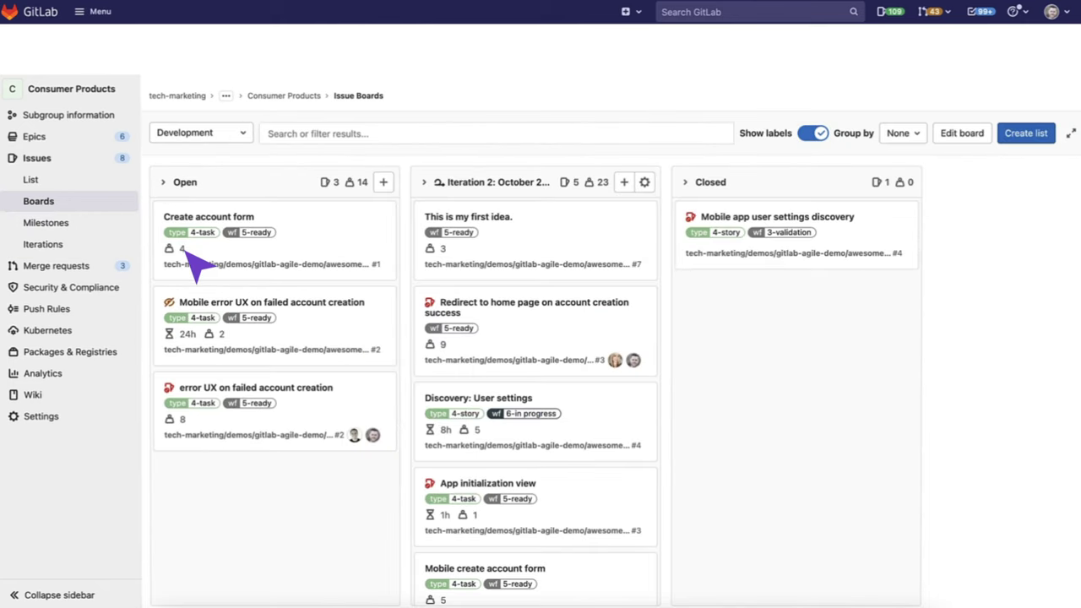
click(1029, 135)
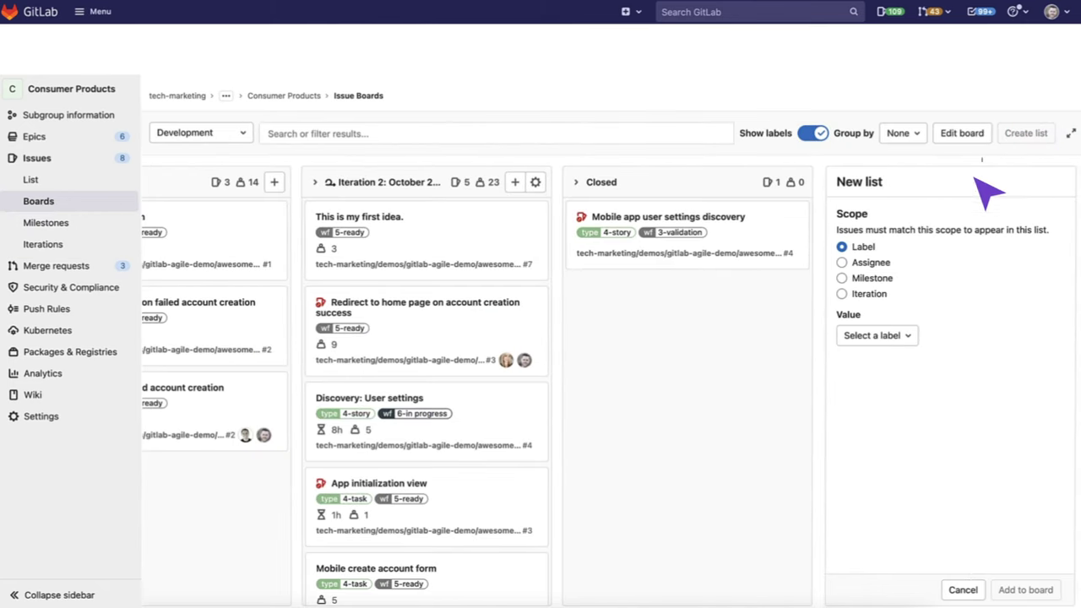
click(843, 294)
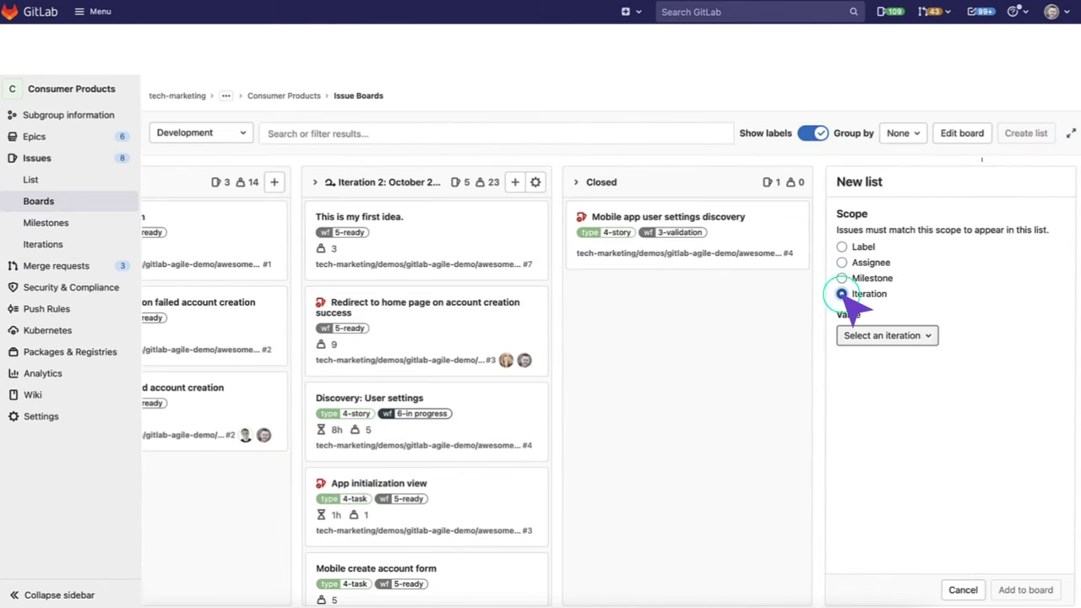
click(929, 336)
click(862, 430)
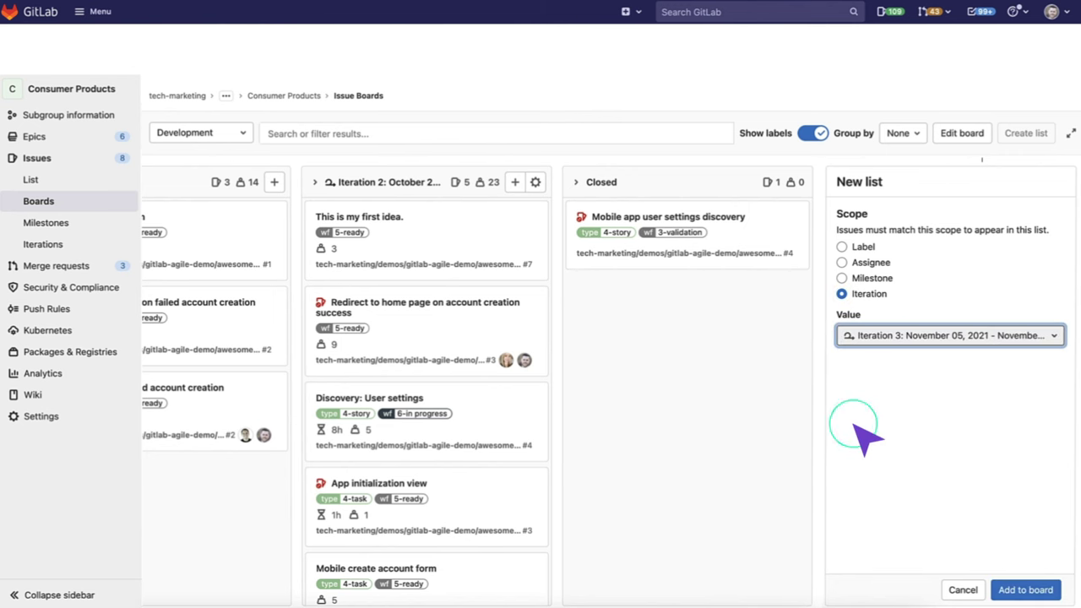
click(1022, 591)
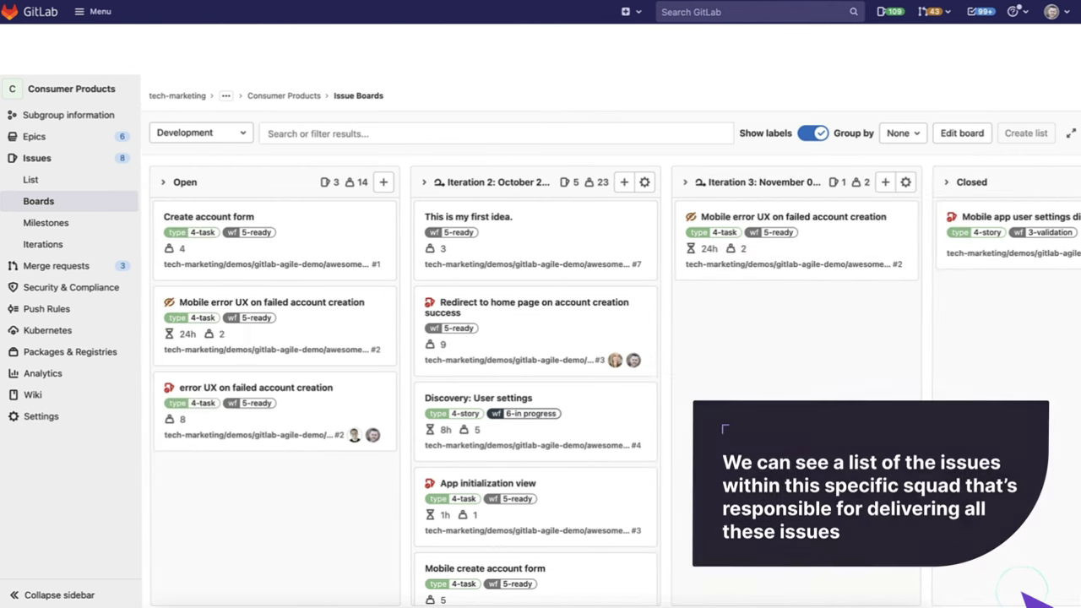